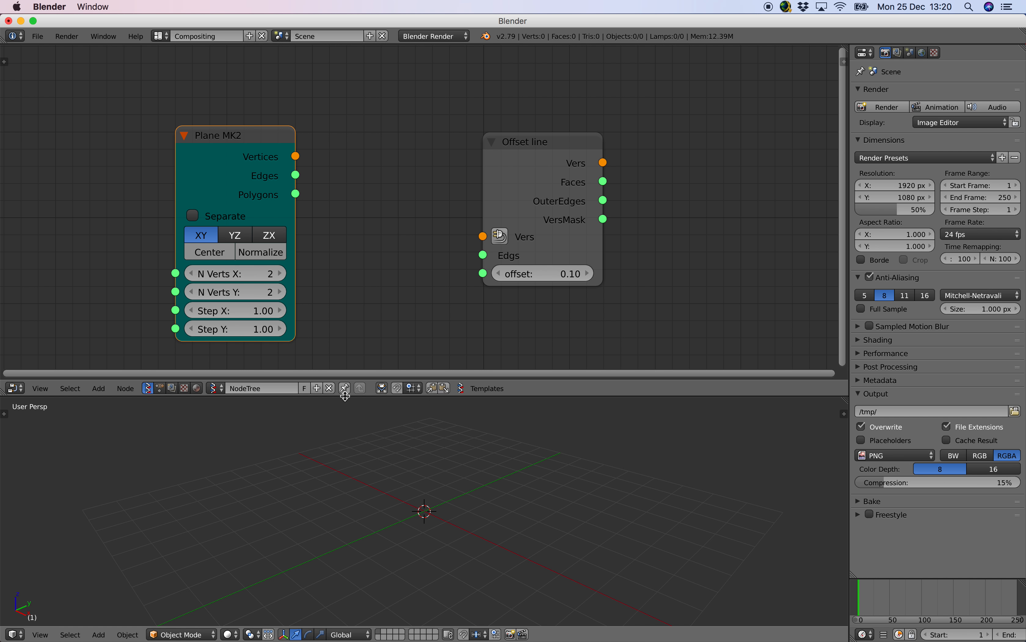
Adjust the node editor's height and space the Plane MK2 and Offset line nodes apart
left_click_drag(470, 396, 470, 437)
scroll(390, 304, "down", 1)
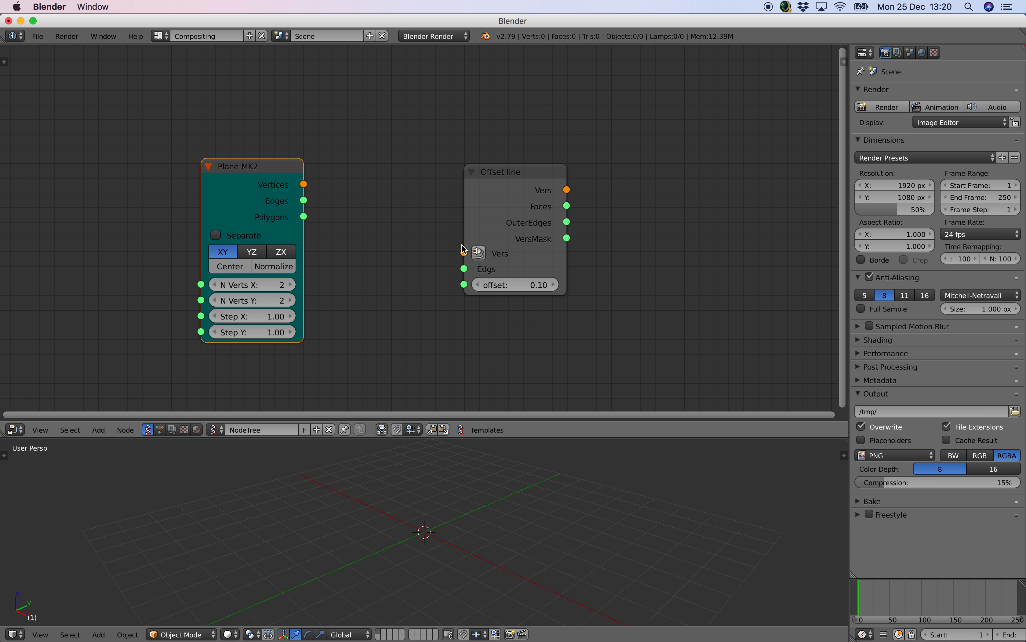
left_click_drag(486, 204, 513, 202)
left_click_drag(296, 191, 260, 196)
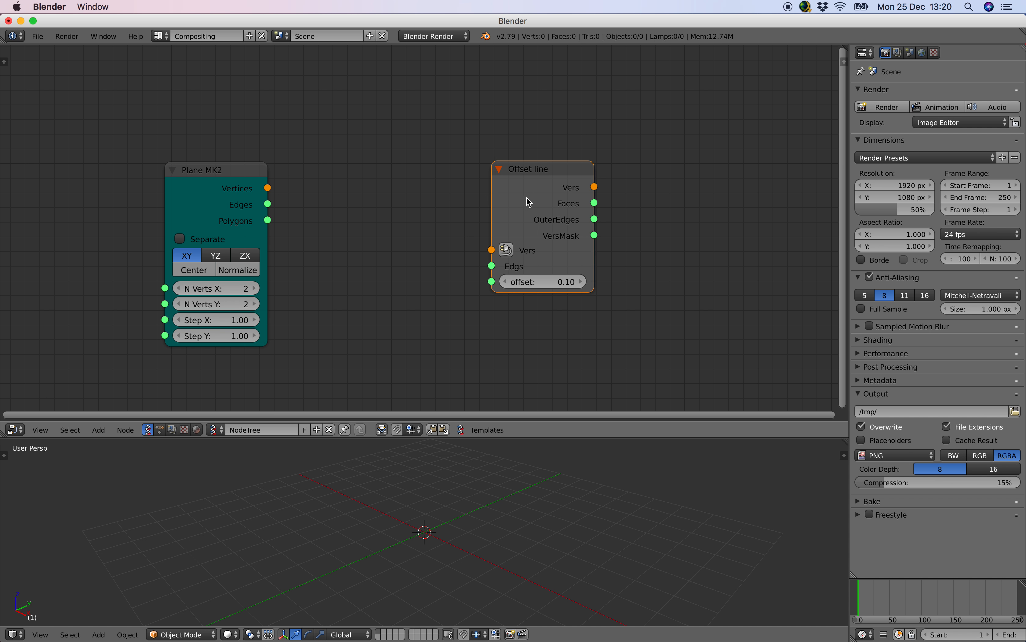
left_click_drag(528, 202, 548, 195)
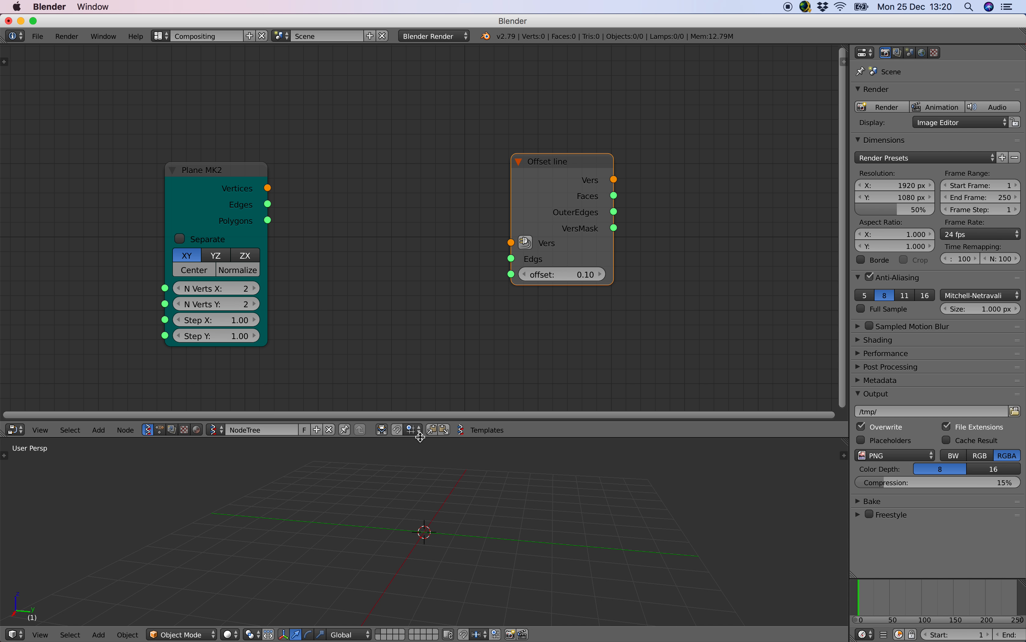
left_click_drag(418, 438, 424, 390)
left_click_drag(236, 162, 193, 131)
left_click_drag(538, 178, 462, 181)
scroll(511, 170, "right", 3)
key("shift+a")
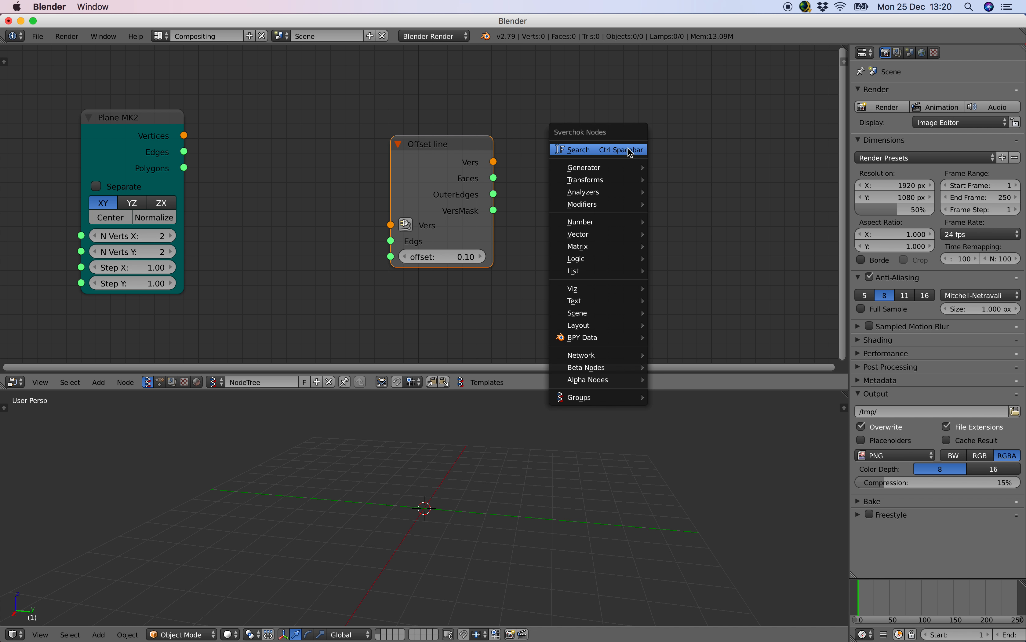
left_click(626, 147)
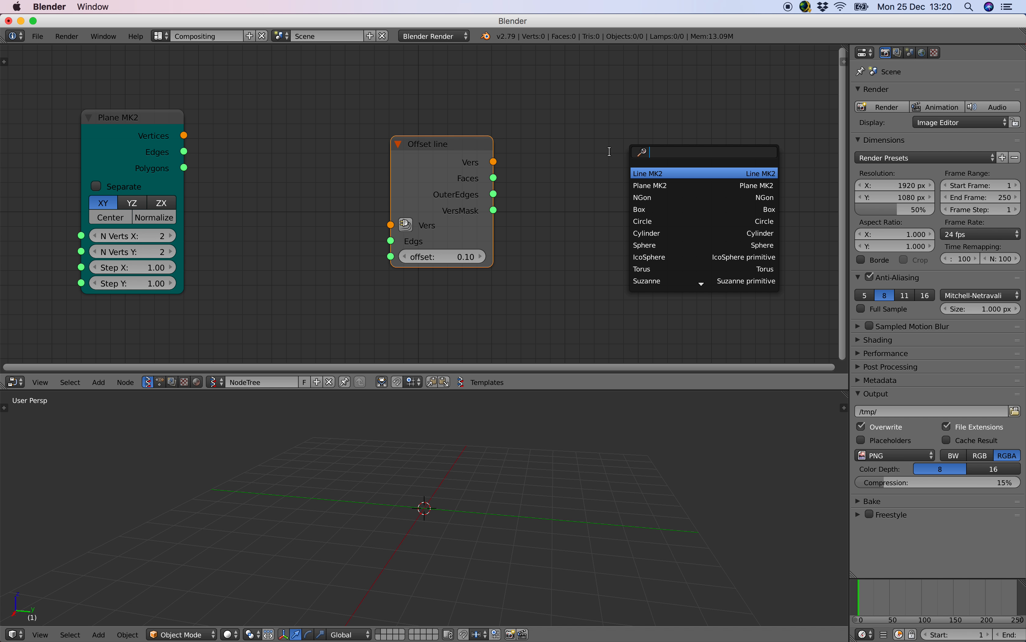
scroll(408, 132, "left", 5)
Move the Plane MK2 node aside and connect a Viewer Draw node to it
left_click_drag(231, 128, 149, 125)
right_click(174, 130)
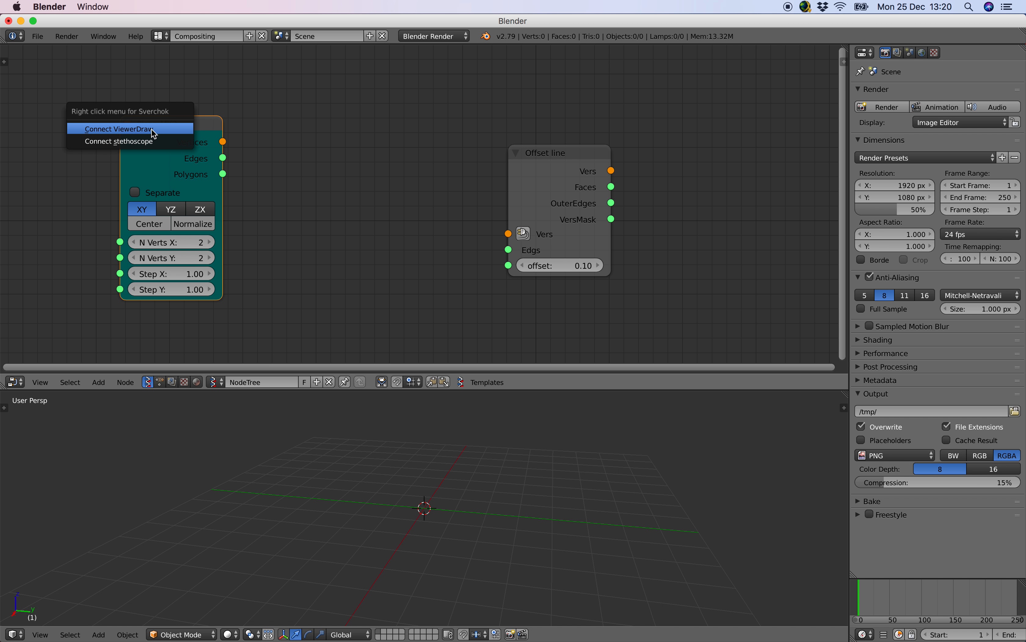
left_click(163, 128)
Set both N Verts X and N Verts Y of the Plane MK2 node to 5
scroll(424, 467, "up", 3)
middle_click_drag(424, 467, 378, 408)
left_click(210, 242)
left_click(210, 242)
left_click(210, 242)
left_click(210, 258)
left_click(210, 258)
left_click(210, 257)
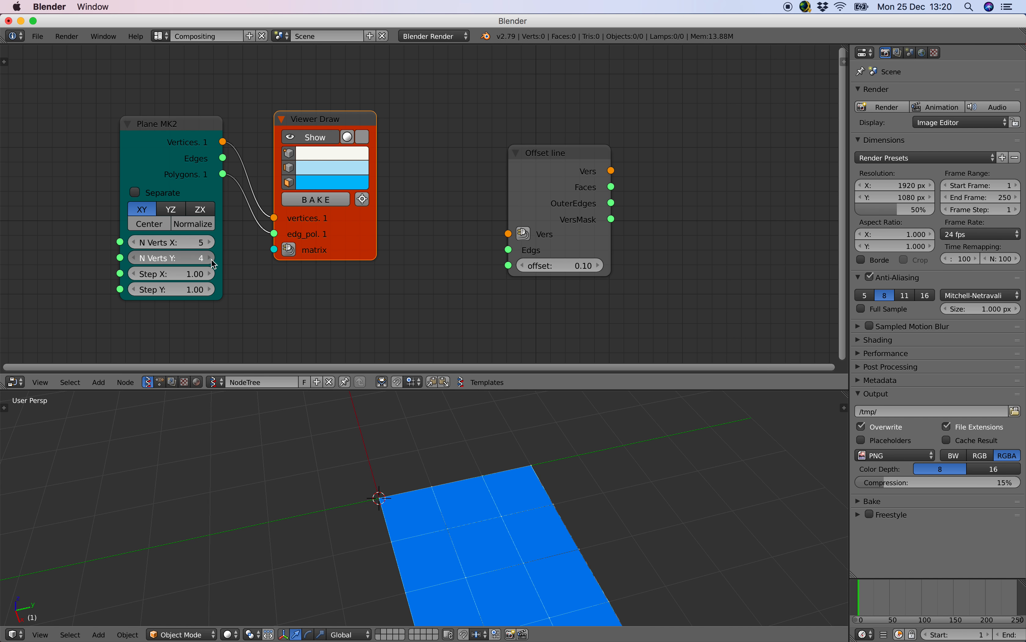
middle_click_drag(458, 521, 437, 485)
Enlarge the 3D view and widen the gap between the Plane MK2 and Viewer Draw nodes
left_click_drag(521, 390, 520, 342)
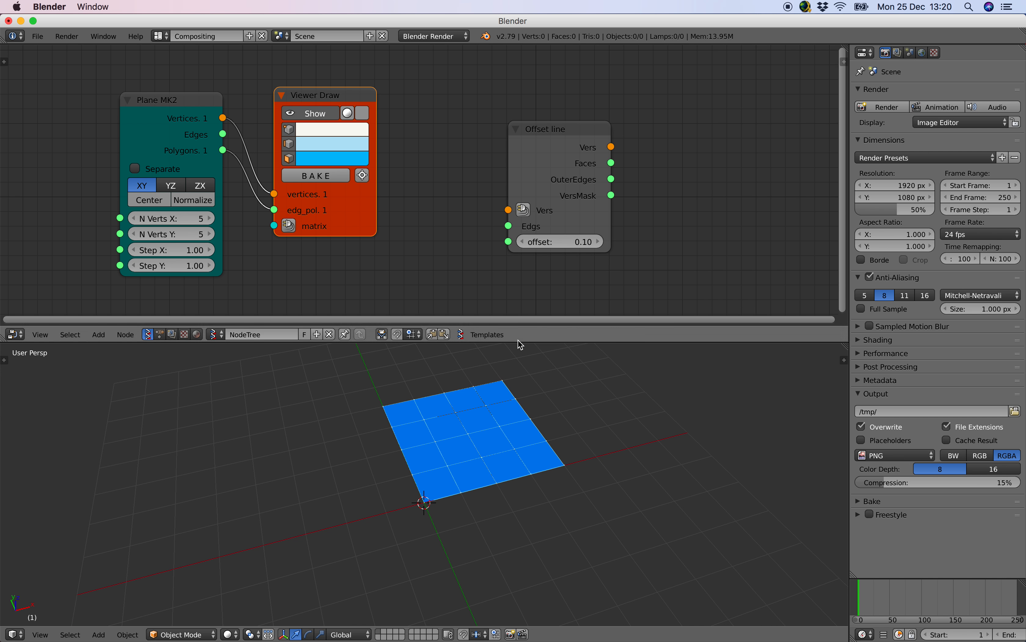
scroll(481, 412, "down", 1)
middle_click_drag(480, 413, 463, 421, "shift")
middle_click_drag(339, 225, 392, 224)
left_click_drag(392, 224, 429, 209)
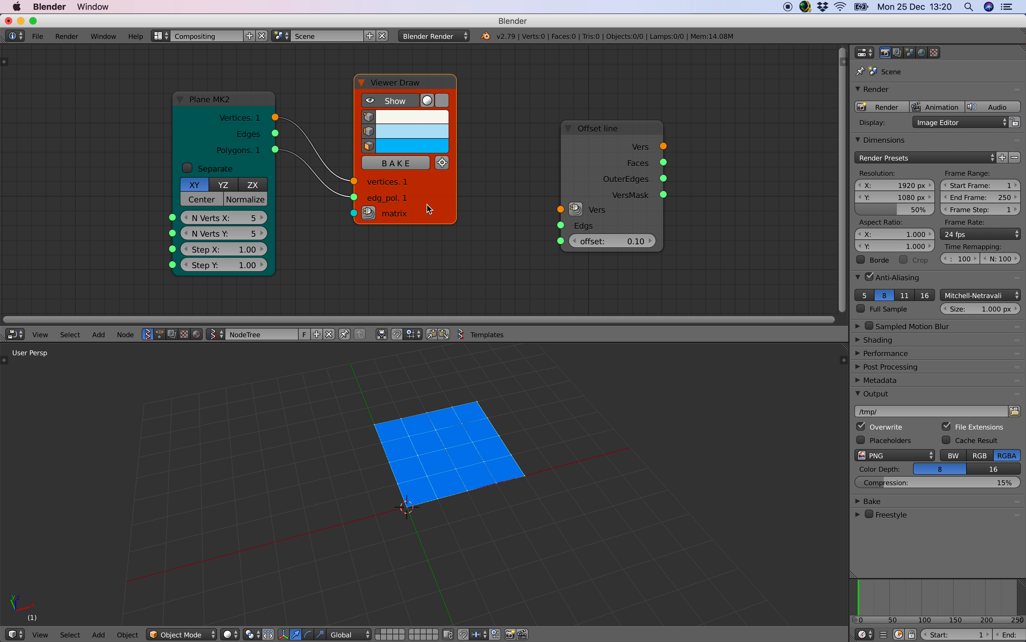
left_click_drag(225, 130, 185, 134)
middle_click_drag(400, 435, 380, 427)
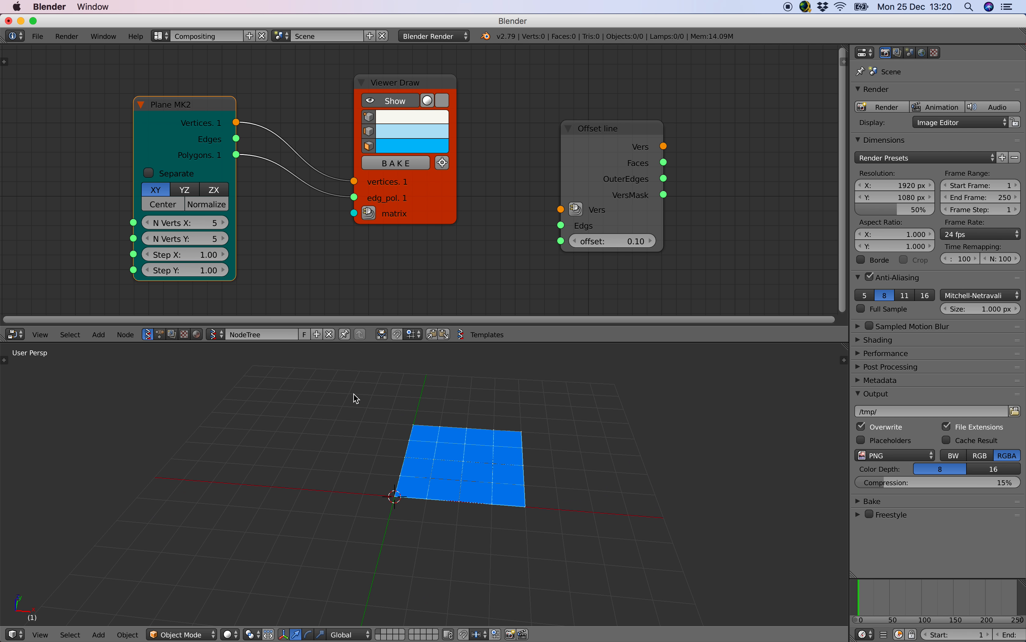
Toggle the Plane MK2 node's Center option on and off to compare the grid's placement
left_click(170, 208)
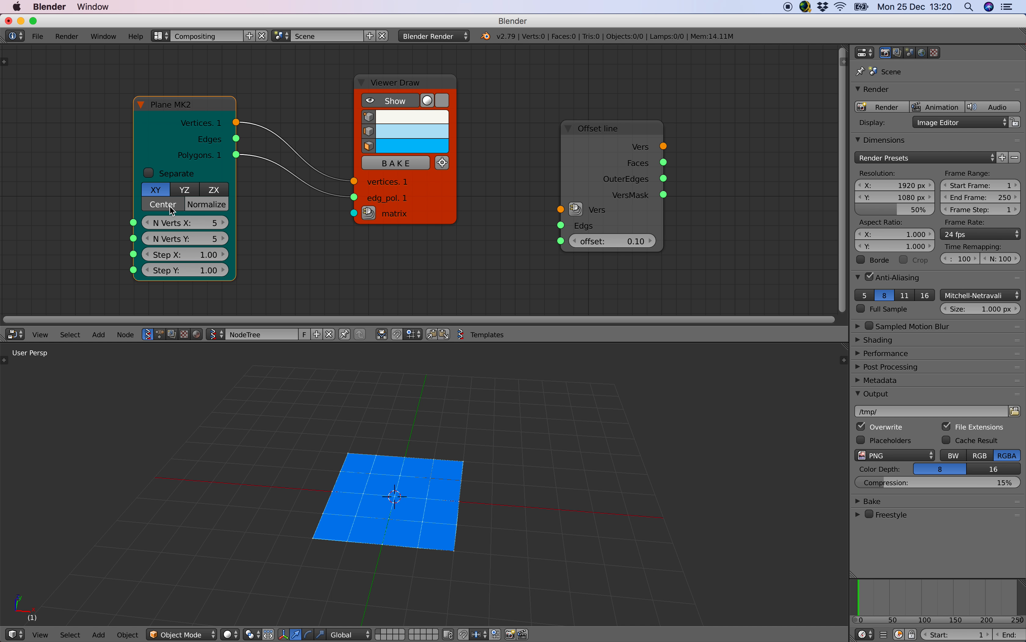
left_click(171, 208)
left_click(170, 208)
left_click(172, 208)
Enable Separate on the Plane MK2 node and move it farther from the Viewer Draw node
left_click(150, 174)
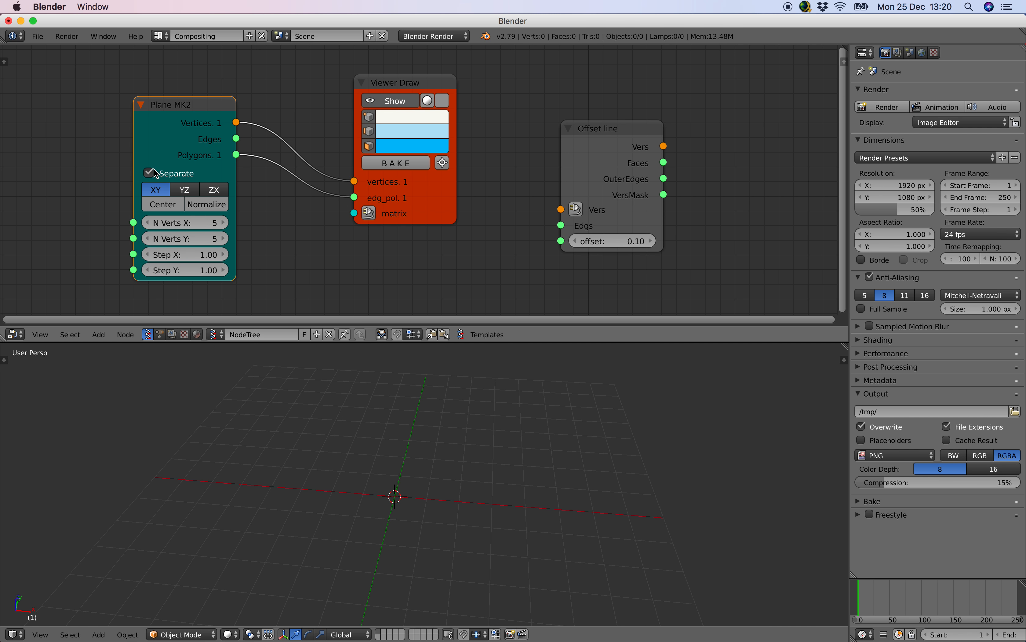
left_click(149, 173)
left_click(150, 174)
left_click_drag(147, 157, 106, 156)
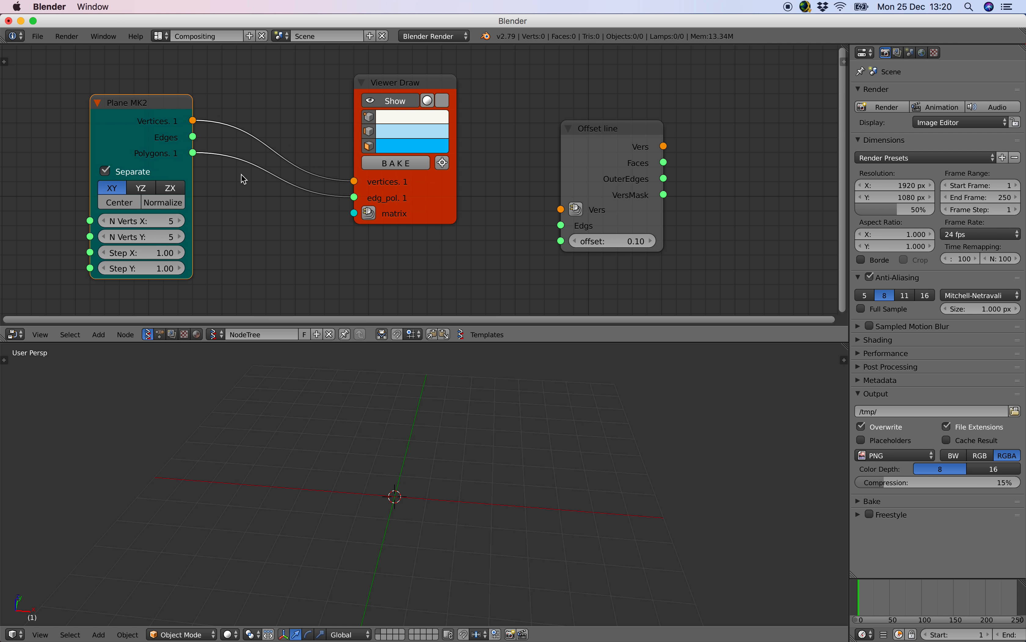
scroll(244, 178, "down", 1)
left_click_drag(333, 340, 333, 354)
scroll(301, 293, "up", 1)
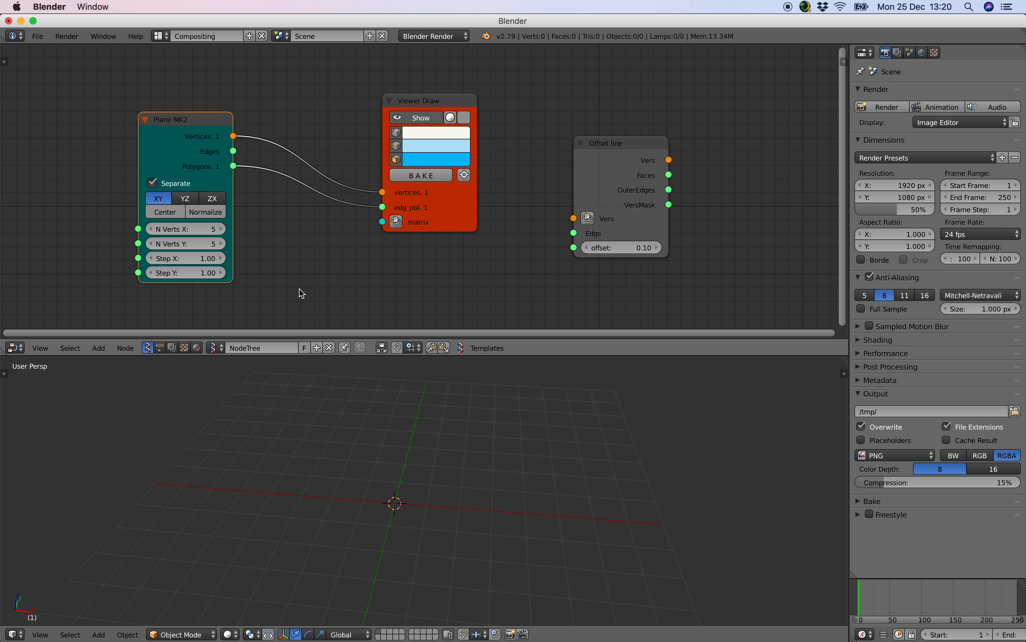
Switch the Plane MK2 node's Separate option off and back on to compare the displayed grid
left_click(177, 187)
left_click(178, 187)
left_click(179, 187)
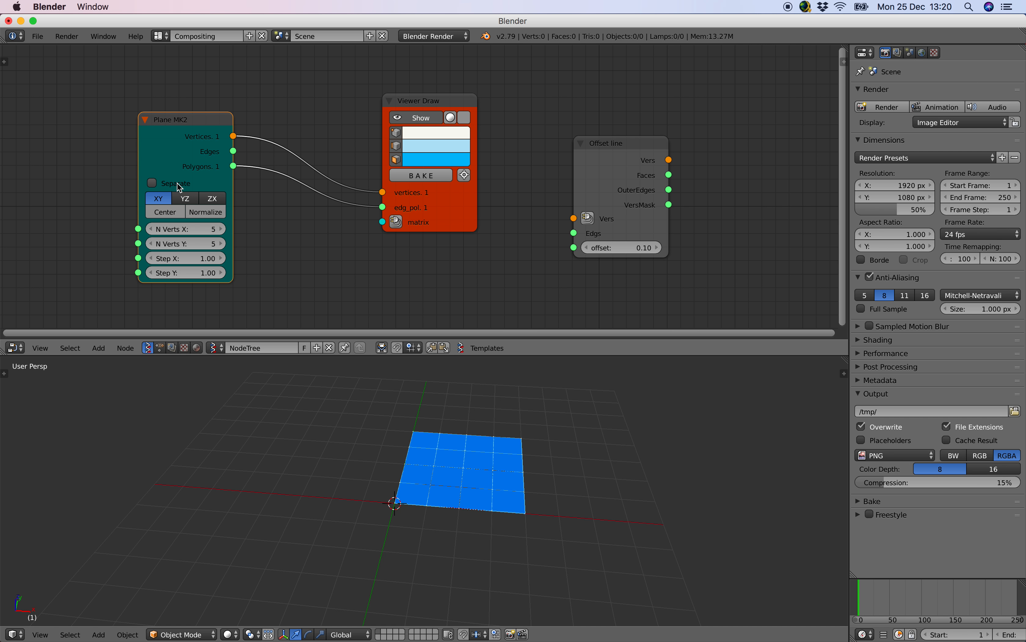
left_click(178, 187)
left_click(181, 186)
left_click(181, 185)
Enlarge the node editor and spread out the Plane MK2, Viewer Draw and Offset line nodes
left_click_drag(381, 335, 380, 371)
middle_click_drag(387, 287, 369, 283)
left_click_drag(432, 218, 401, 178)
left_click_drag(582, 161, 653, 173)
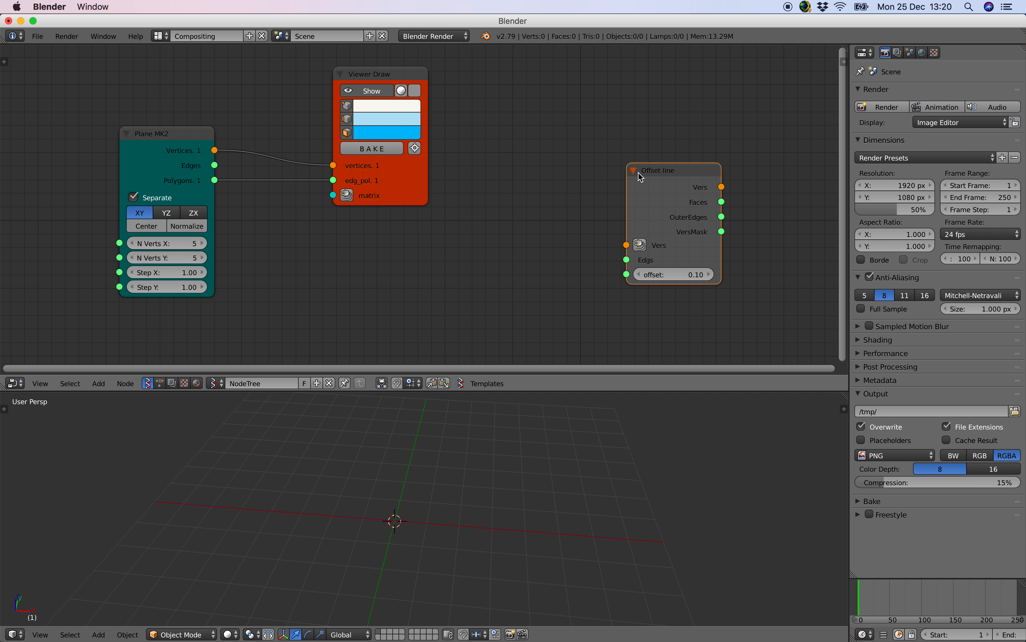
left_click_drag(411, 182, 428, 177)
mouse_move(183, 149)
left_mouse_down()
mouse_move(191, 167)
mouse_move(156, 170)
left_mouse_up()
left_click(158, 219)
left_click(160, 214)
Search for "uv" and add a UV Connection node between Plane MK2 and Viewer Draw
scroll(255, 208, "down", 2)
key("alt+space")
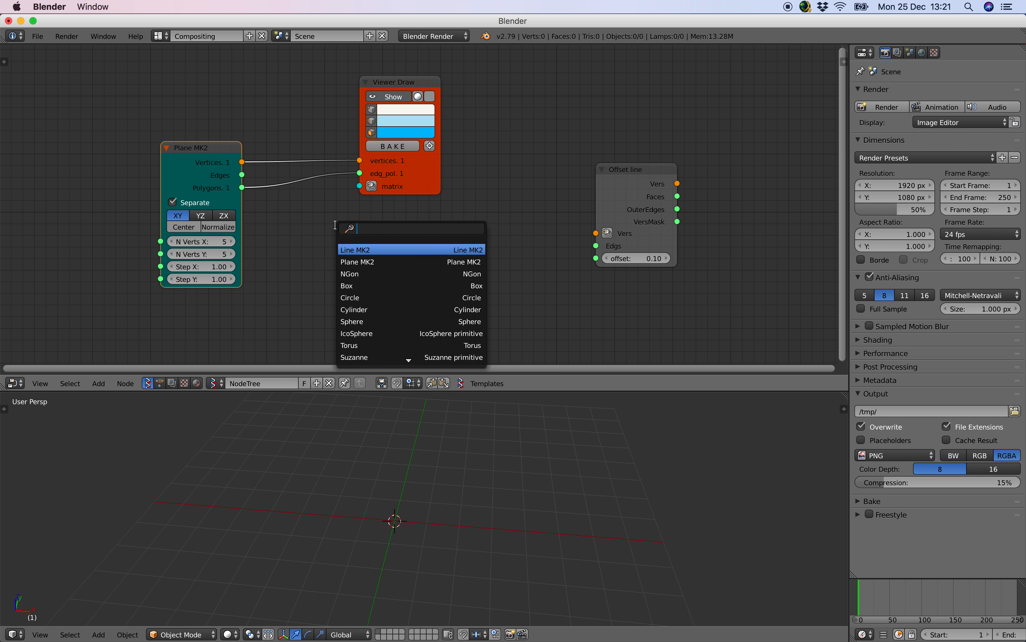
type("uv")
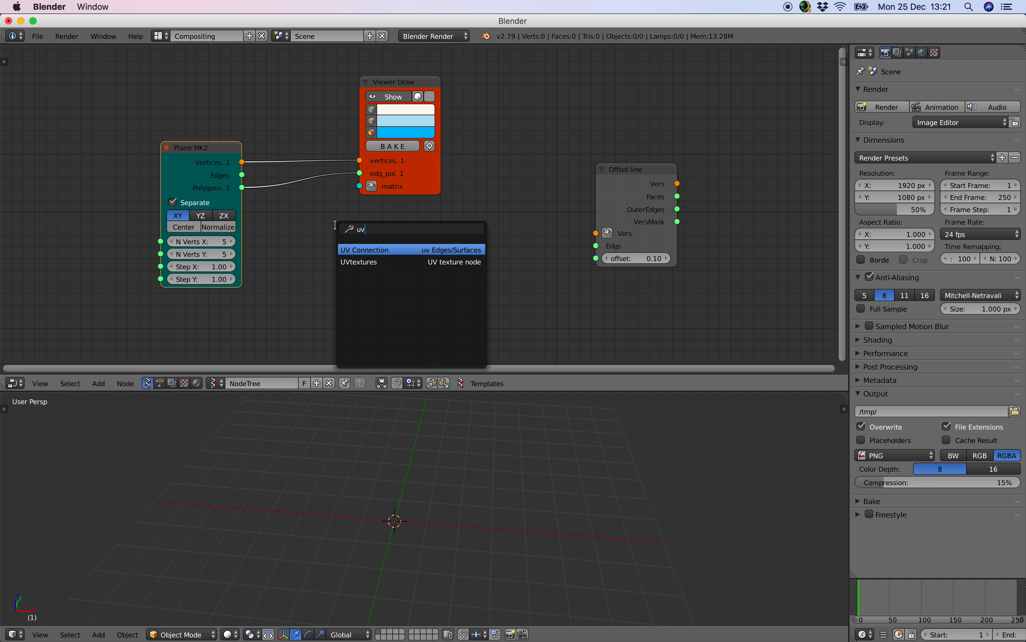
key("Return")
left_click(300, 218)
Connect the Plane MK2 Vertices output to the UV Connection node's first vertices input and make room beside Viewer Draw
mouse_move(242, 162)
left_mouse_down()
mouse_move(279, 199)
mouse_move(298, 318)
left_mouse_up()
left_click_drag(342, 226, 326, 227)
left_click_drag(420, 180, 472, 181)
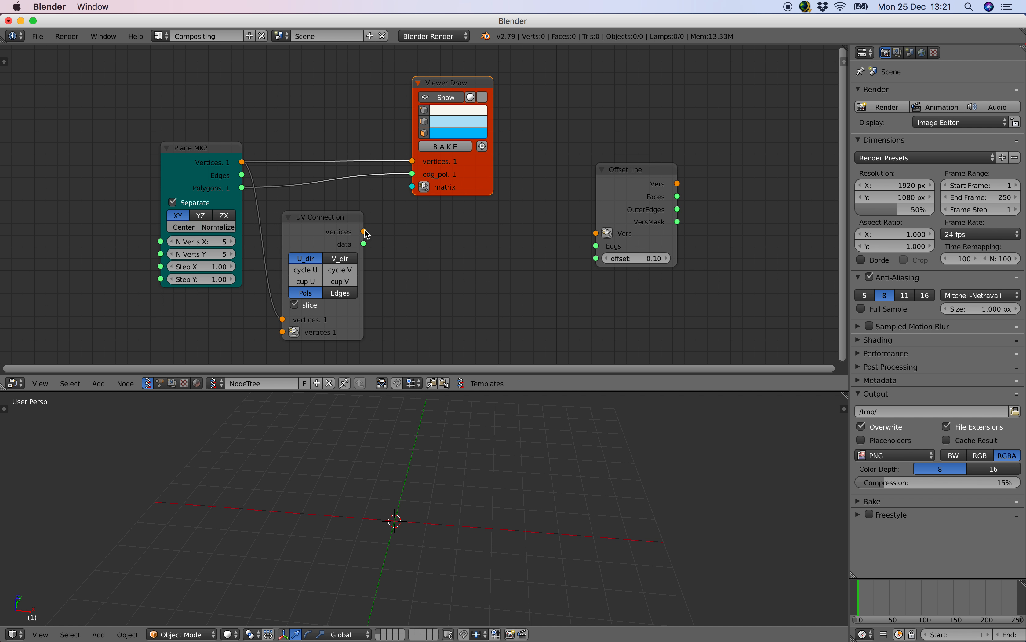
Connect UV Connection's vertices and data outputs to Viewer Draw's vertices and edg_pol inputs, and tidy the nodes
left_click_drag(364, 232, 413, 163)
mouse_move(322, 217)
left_mouse_down()
mouse_move(315, 87)
mouse_move(412, 174)
left_mouse_up()
left_click_drag(326, 92, 335, 132)
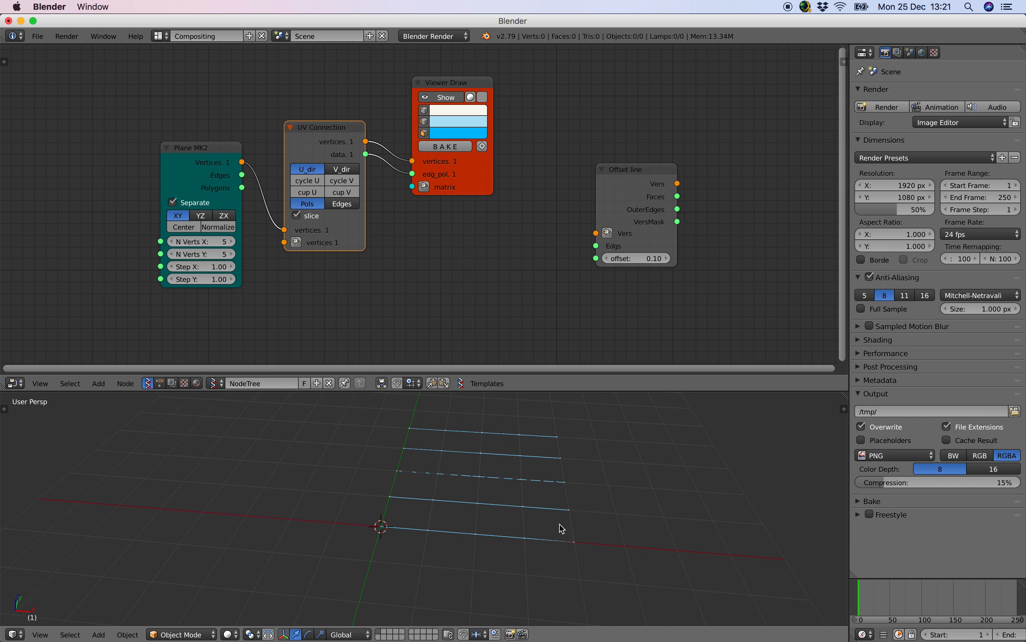
mouse_move(561, 591)
middle_mouse_down()
mouse_move(504, 592)
mouse_move(497, 512)
middle_mouse_up()
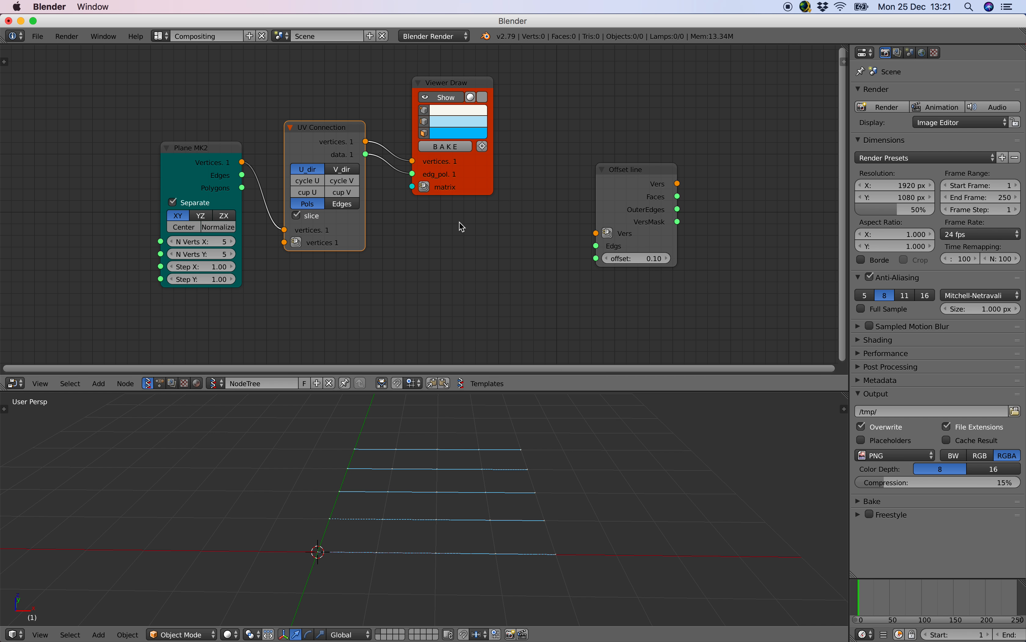
middle_click_drag(501, 467, 469, 488)
middle_click_drag(378, 495, 417, 518)
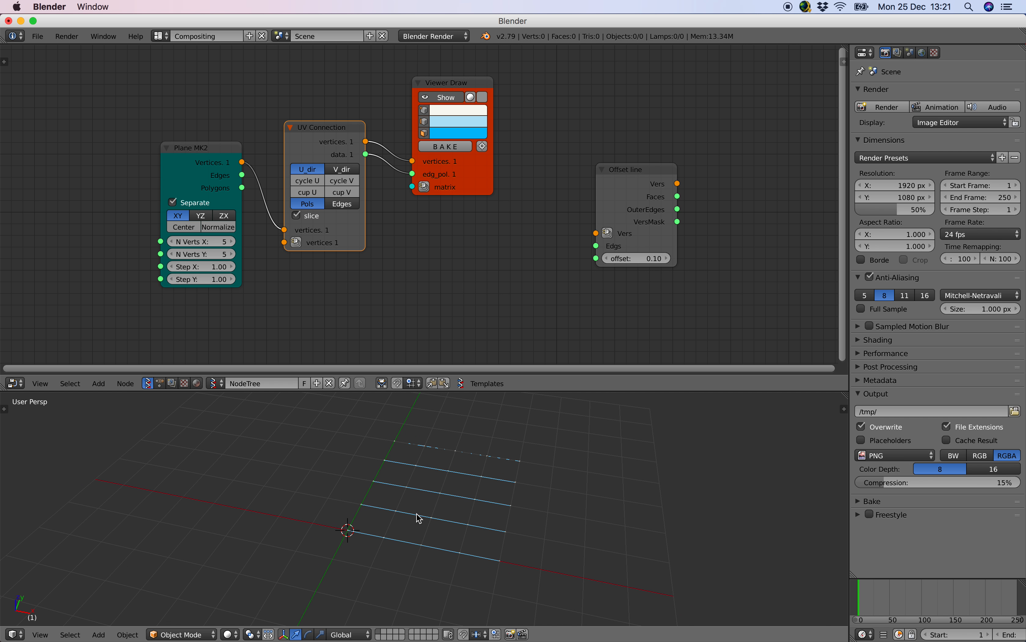
left_click_drag(216, 229, 192, 238)
middle_click_drag(366, 549, 395, 492)
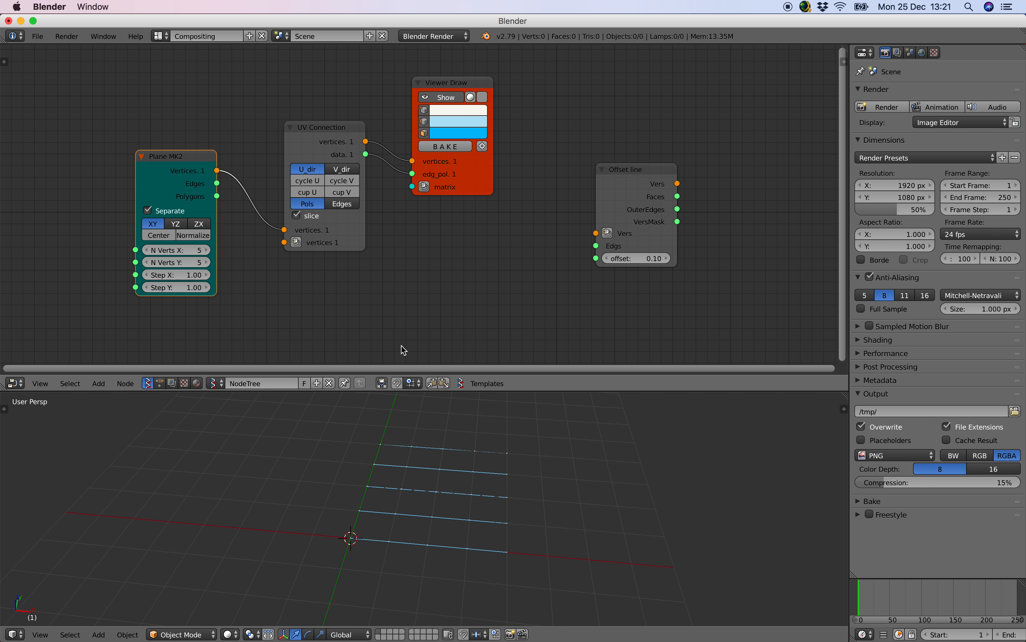
Save the file to the Desktop as sv_line_from_grid_001.blend
scroll(630, 99, "left", 1, "ctrl")
key("super+s")
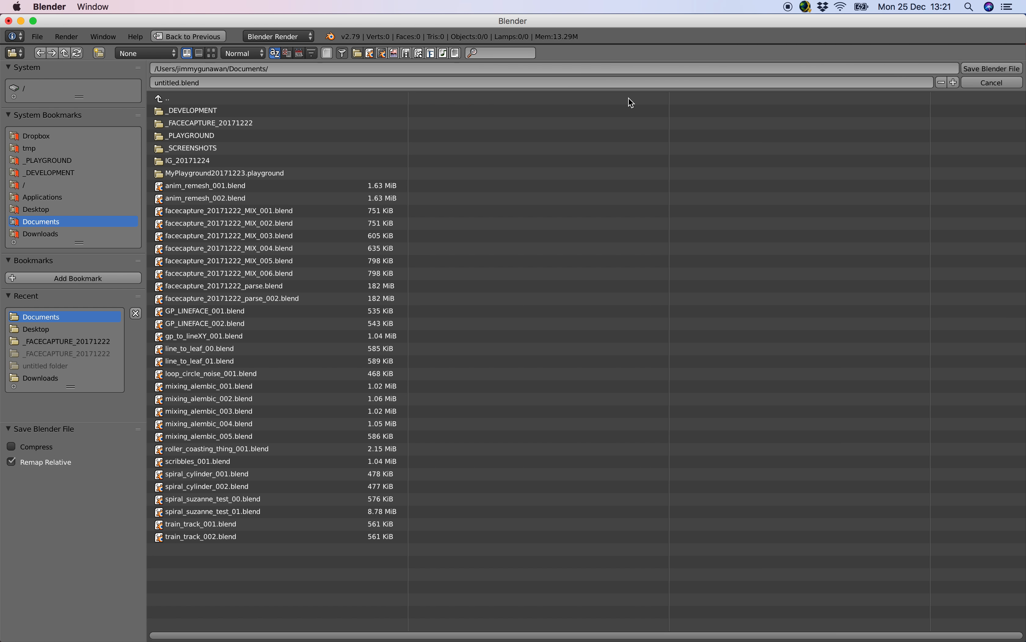
left_click(54, 209)
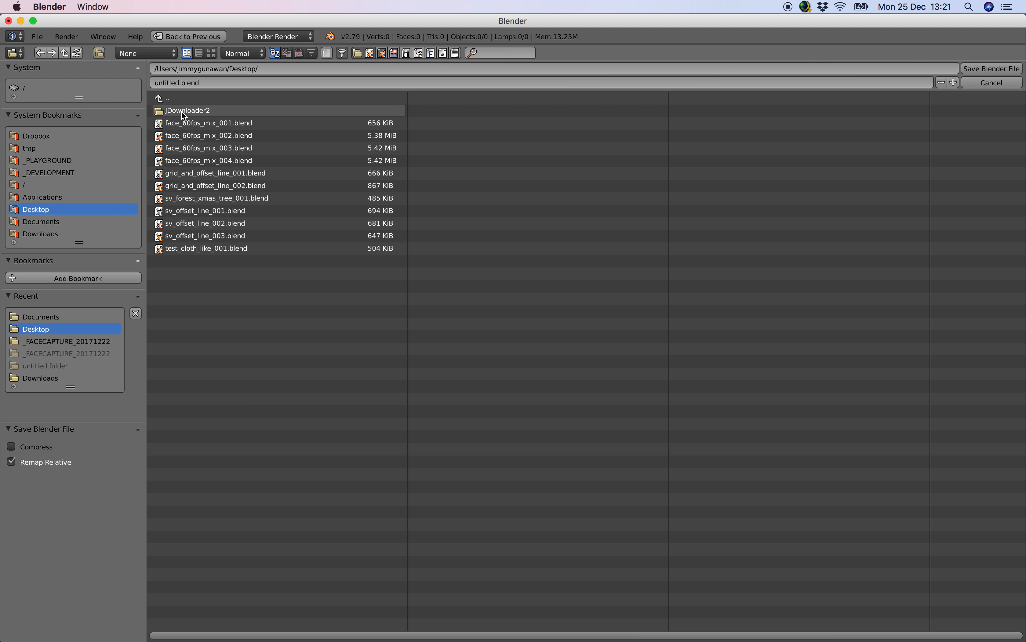
left_click(213, 83)
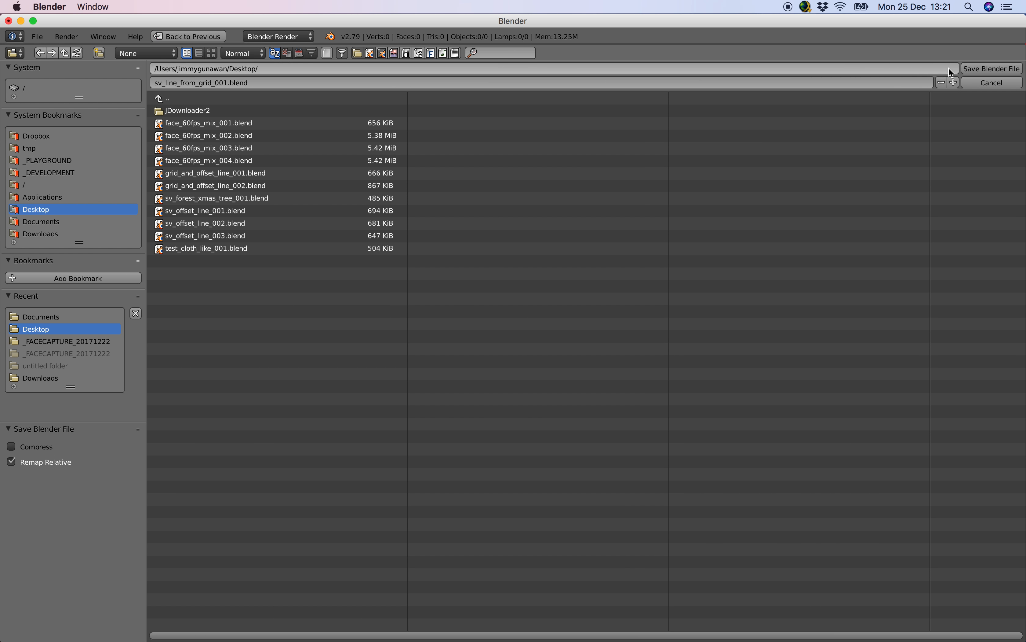
key("Return")
Show the Viewer Draw node's properties and set its vertex size to 10
key("n")
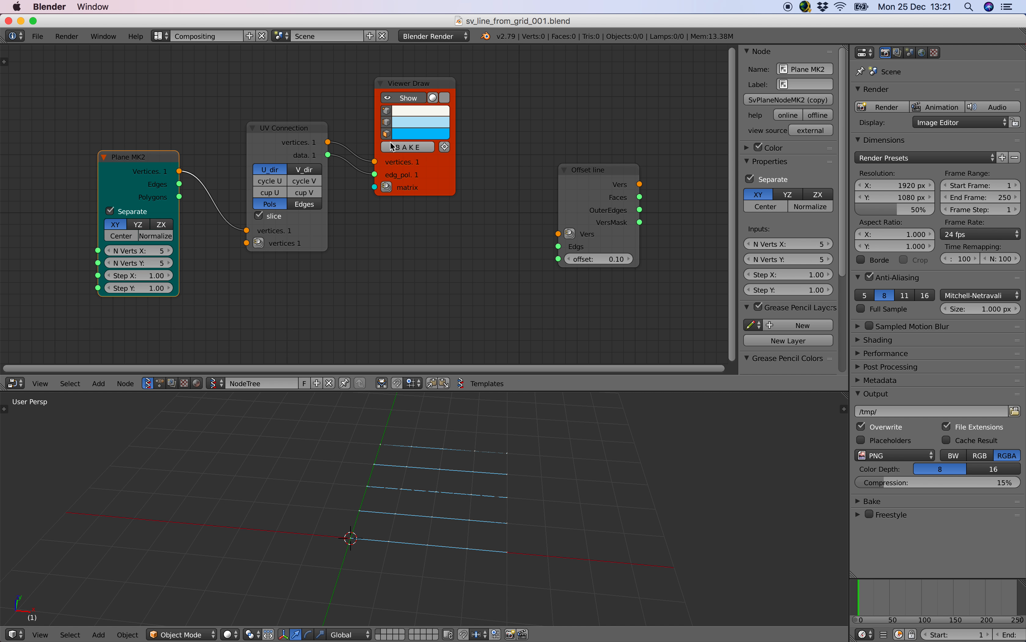
left_click_drag(392, 146, 400, 146)
scroll(480, 426, "up", 2)
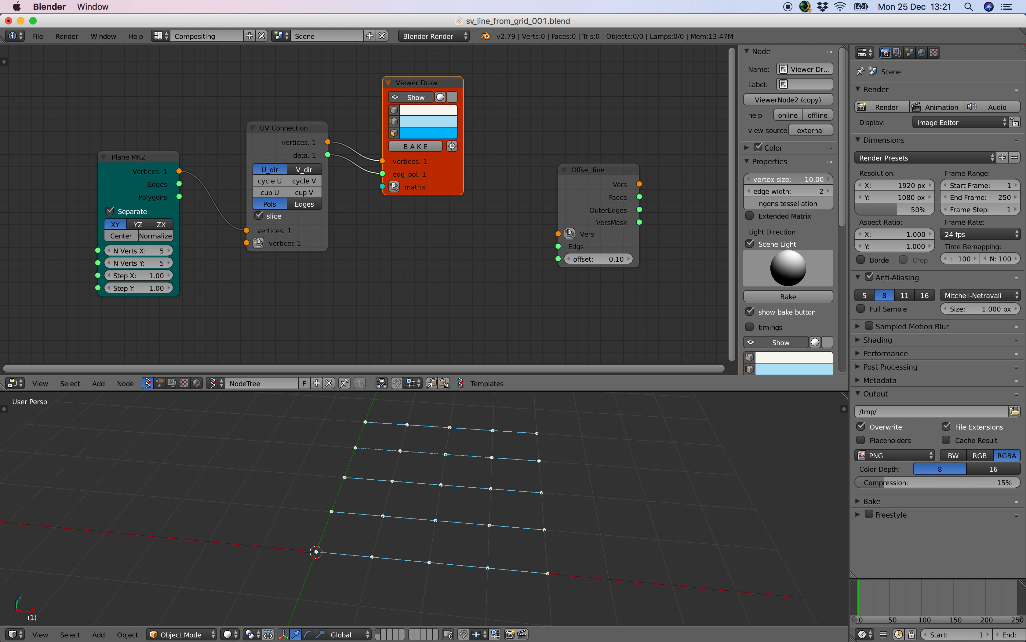
middle_click_drag(564, 407, 492, 445)
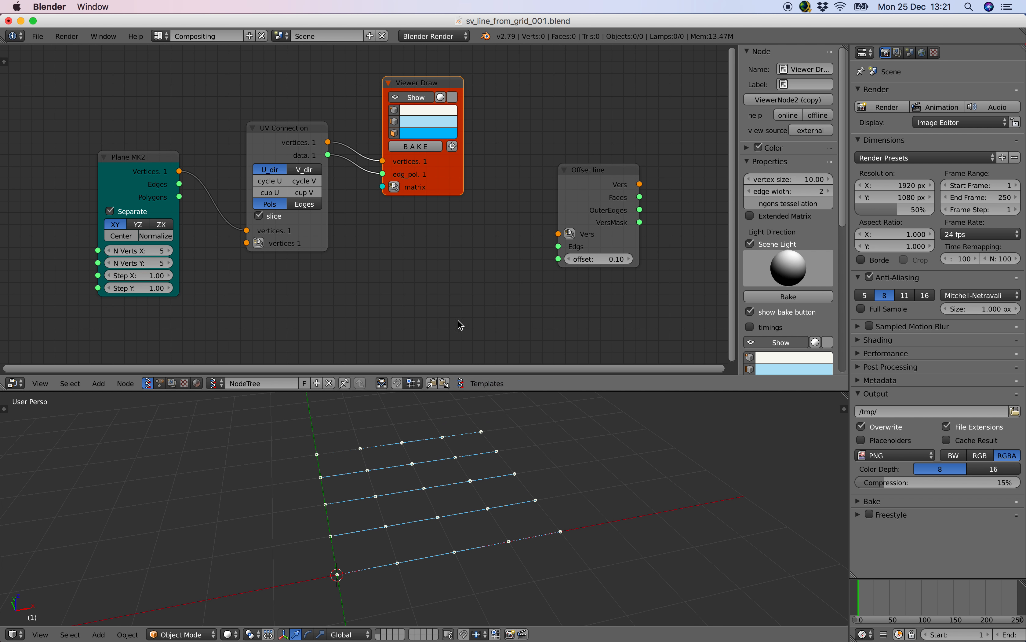
Hide the node properties sidebar and reposition the nodes in the tree
scroll(443, 283, "down", 1)
left_click_drag(741, 176, 840, 180)
left_click_drag(272, 160, 228, 171)
left_click_drag(364, 140, 344, 144)
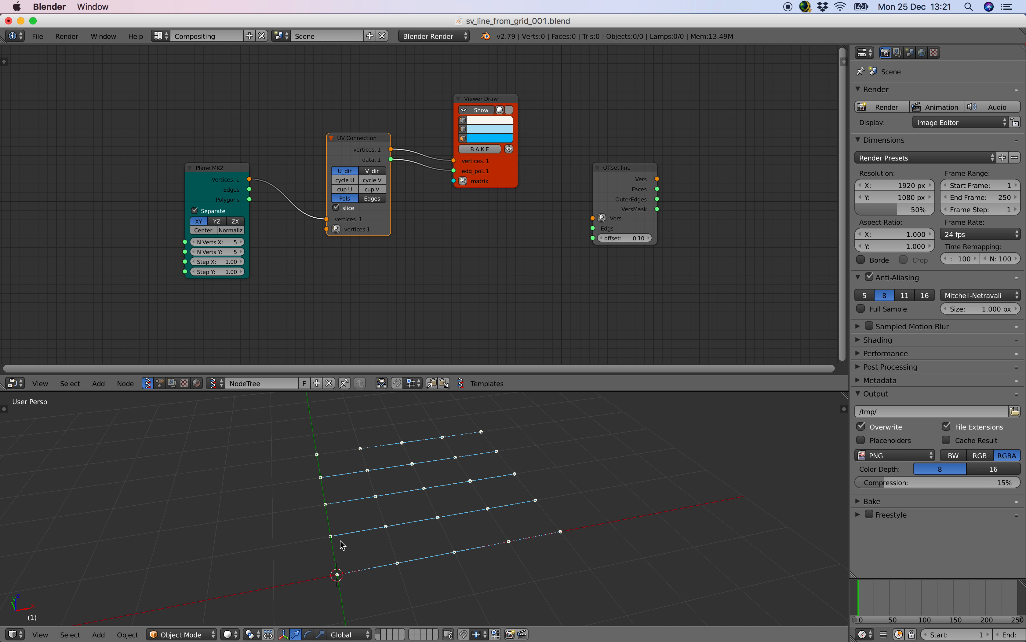
Switch the UV Connection direction to V_dir and back to U_dir to compare the resulting lines
scroll(333, 256, "up", 2)
left_click(348, 157)
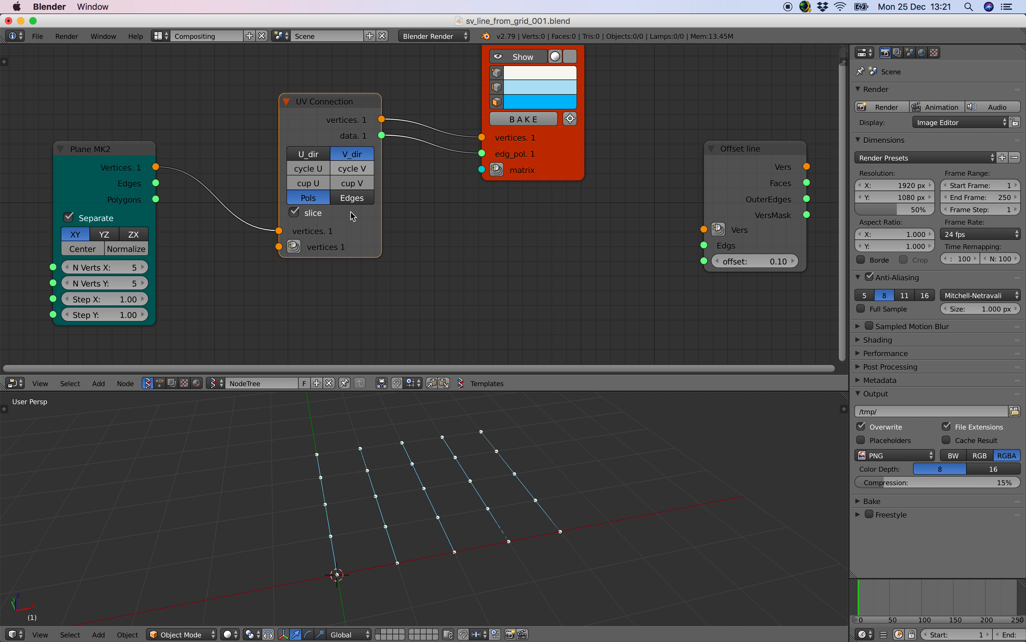
middle_click_drag(460, 456, 424, 448)
left_click(312, 157)
left_click(334, 154)
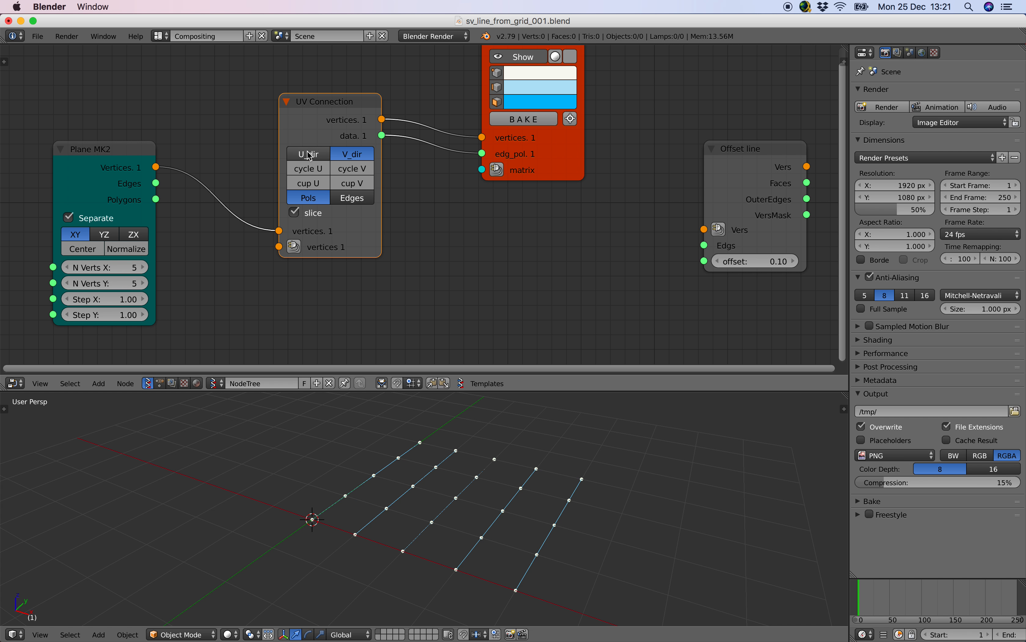
left_click(310, 154)
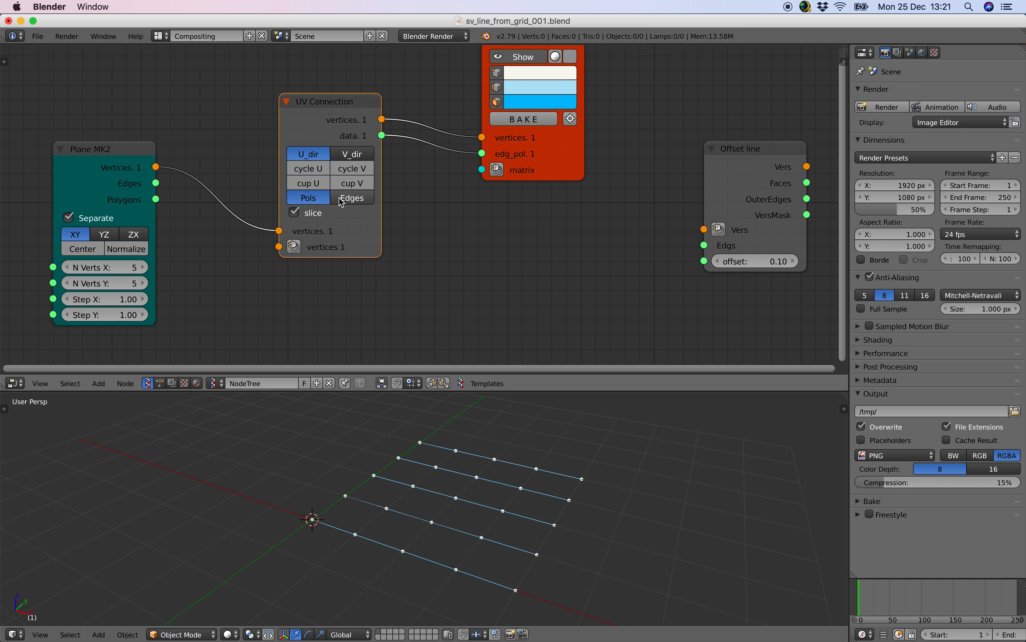
Set UV Connection to output Edges and move the Offset line node below the Viewer Draw node
left_click_drag(341, 123, 300, 119)
scroll(336, 238, "down", 1)
middle_click_drag(462, 242, 437, 245)
left_click_drag(648, 191, 477, 240)
left_click_drag(491, 182, 523, 169)
Connect UV Connection's vertices and data outputs to the Offset line node's Vers and Edgs inputs
left_click_drag(325, 134, 468, 275)
left_click_drag(326, 147, 395, 230)
left_click_drag(325, 148, 325, 147)
left_click_drag(492, 208, 419, 204)
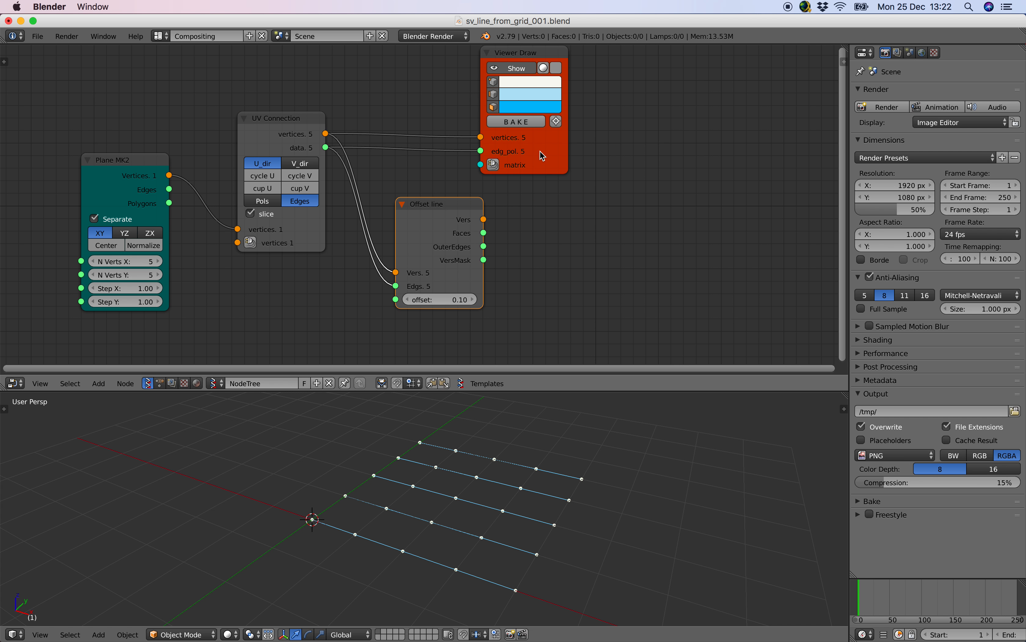
Duplicate the Viewer Draw node and connect Offset line's Vers and Faces outputs to the copy's vertices and edg_pol inputs
left_click(546, 166)
key("shift+d")
left_click(649, 326)
middle_click_drag(579, 265, 573, 233)
mouse_move(478, 186)
left_mouse_down()
mouse_move(572, 252)
mouse_move(566, 265)
left_mouse_up()
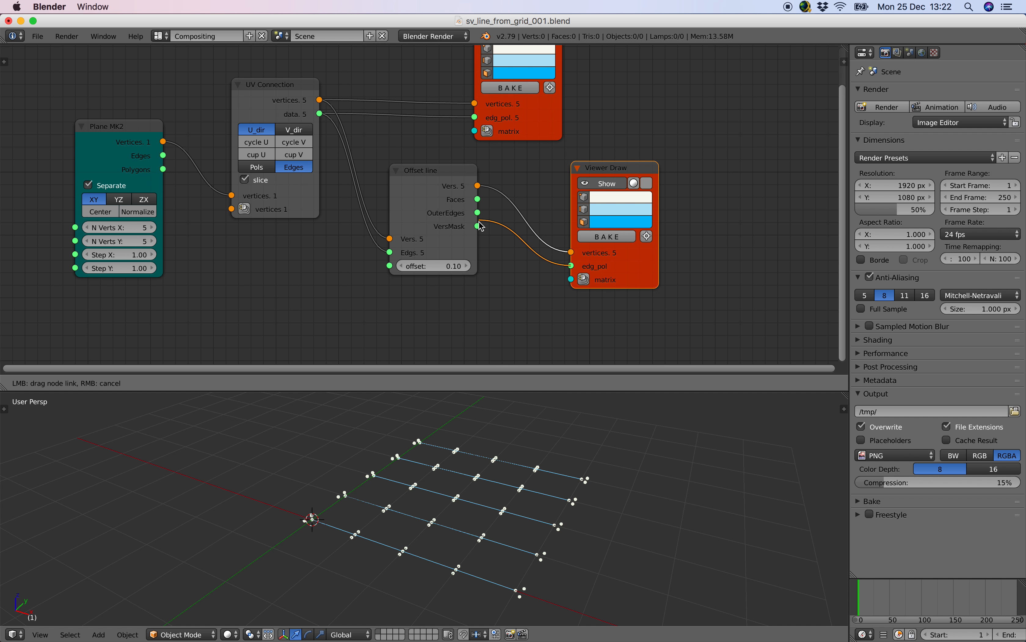
left_click_drag(474, 202, 476, 200)
mouse_move(471, 450)
middle_mouse_down()
mouse_move(504, 467)
mouse_move(440, 501)
middle_mouse_up()
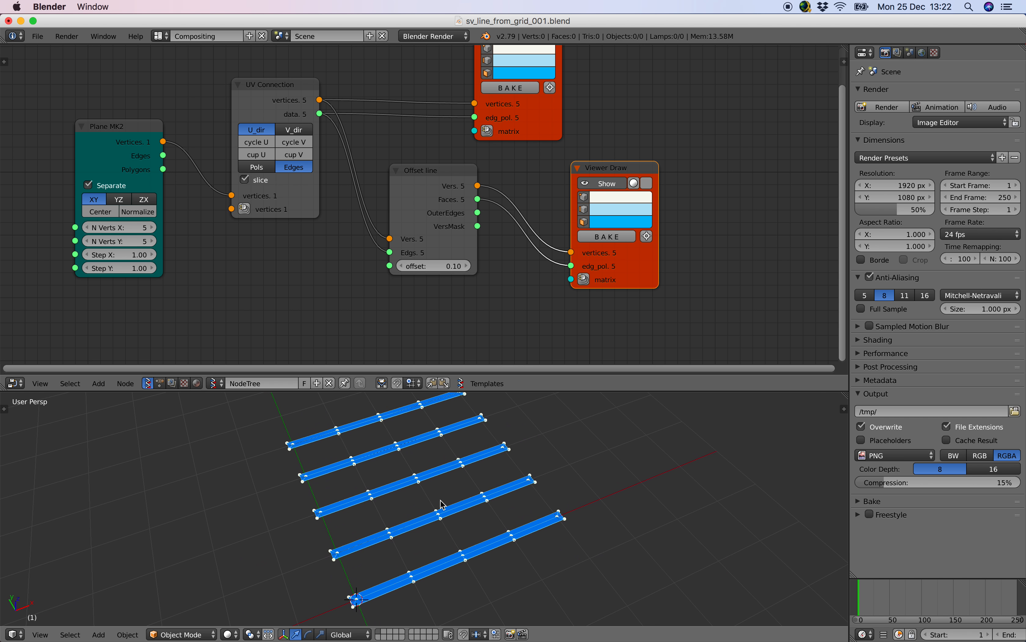
Set the Offset line node's offset to 0.11 and save the file
middle_click_drag(504, 477, 445, 463)
left_click_drag(447, 263, 494, 263)
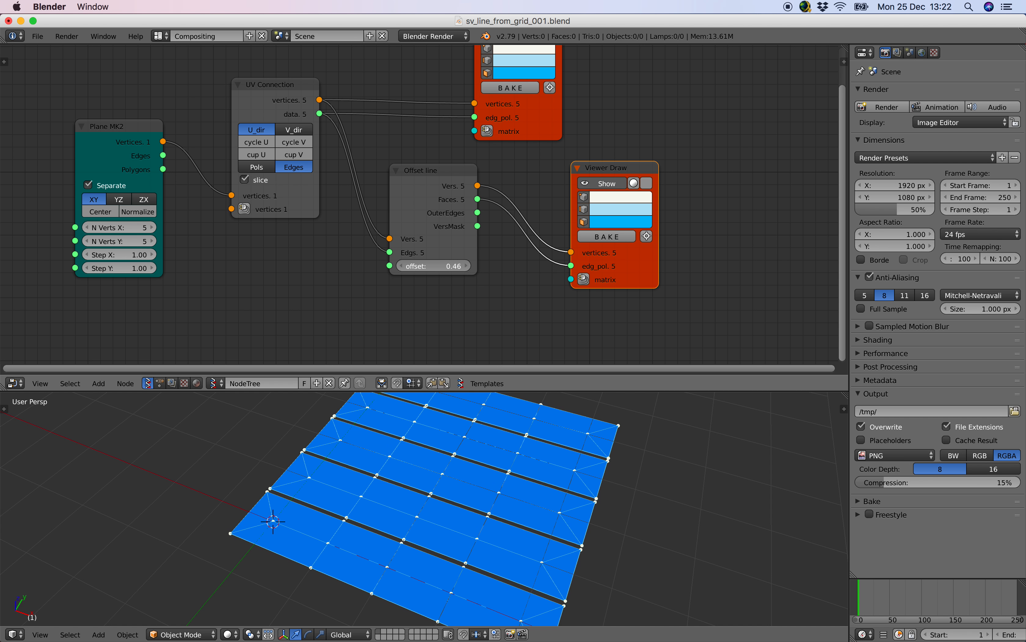
middle_click_drag(508, 470, 511, 499)
left_click_drag(437, 266, 400, 262)
scroll(437, 278, "down", 1)
middle_click_drag(515, 488, 452, 485)
key("ctrl+s")
left_click(452, 486)
Change the polygon colour of the second Viewer Draw node to a dark blue with RGB 0.105, 0.213, 0.261
middle_click_drag(519, 253, 523, 250)
scroll(523, 250, "down", 1)
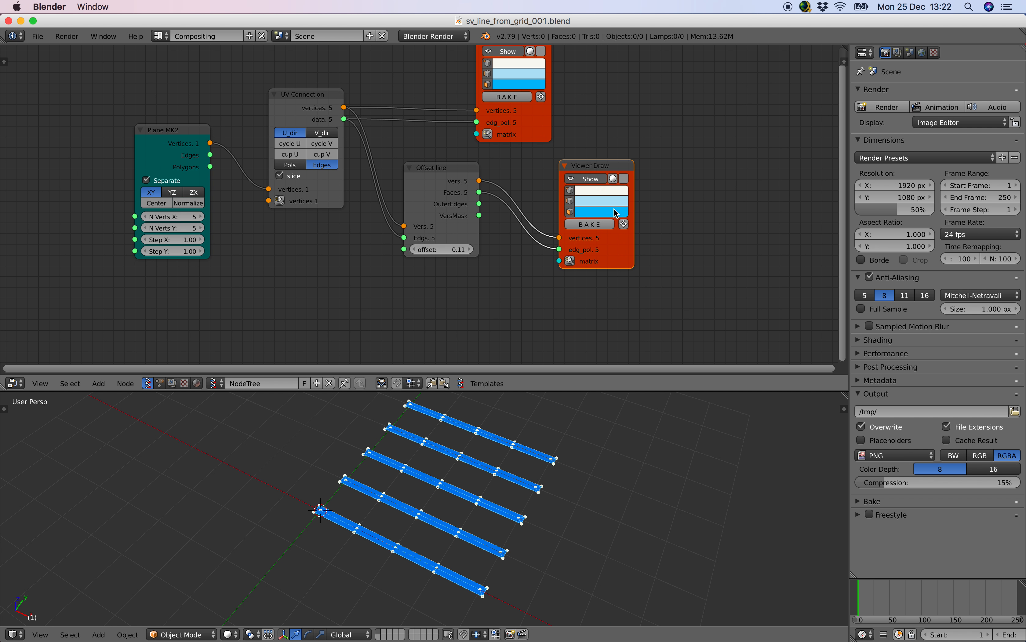
left_click(613, 210)
left_click_drag(624, 118, 622, 110)
left_click(668, 106)
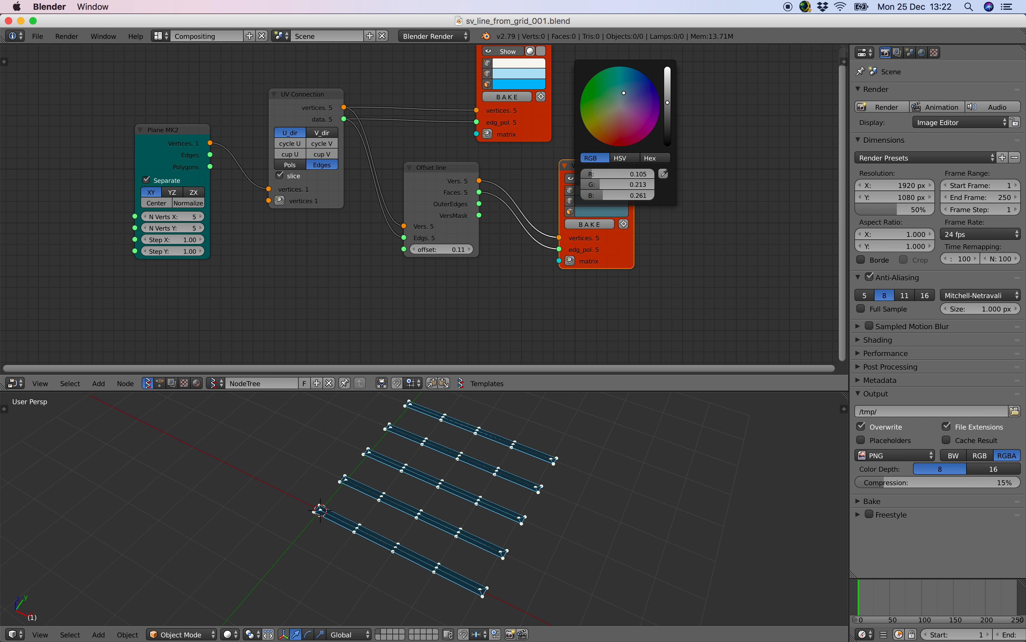
scroll(513, 422, "up", 2)
scroll(513, 422, "down", 2)
mouse_move(519, 445)
middle_mouse_down()
mouse_move(508, 459)
mouse_move(535, 451)
middle_mouse_up()
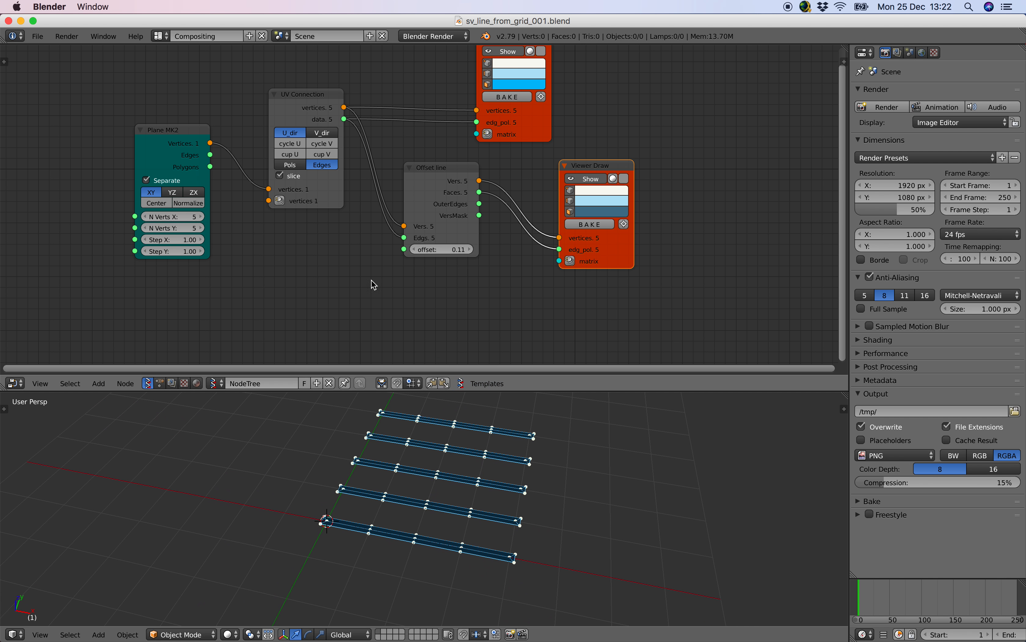
Set the Plane MK2 node's N Verts X to 11, Step X to 0.64 and Step Y to 0.40
middle_click_drag(283, 199, 386, 189)
left_click(303, 208)
left_click(304, 207)
left_click(303, 207)
left_click(303, 208)
middle_click_drag(358, 441, 399, 438)
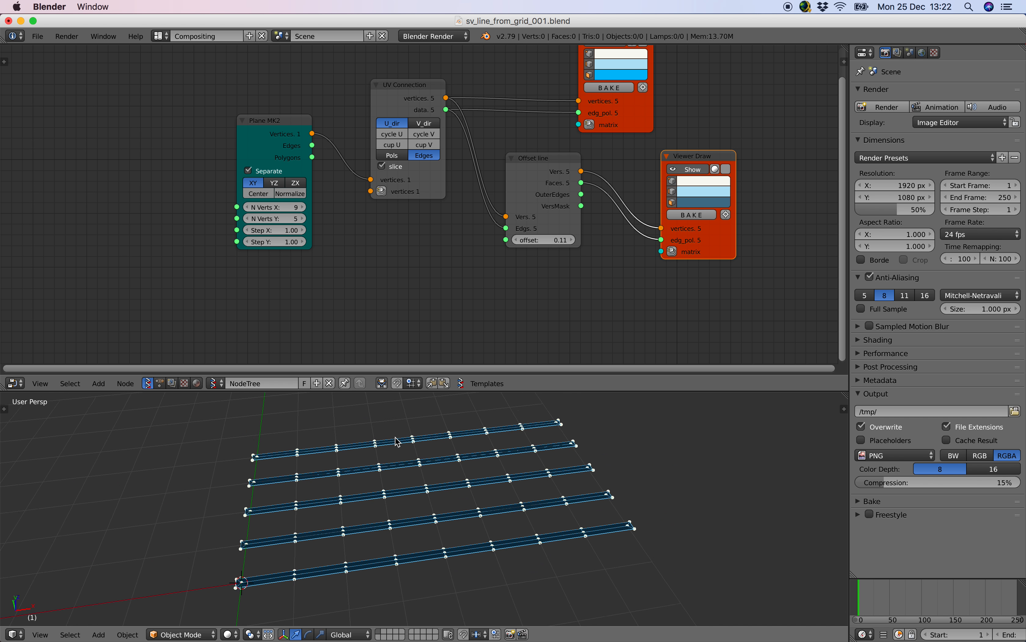
left_click_drag(296, 208, 263, 242)
middle_click_drag(535, 488, 440, 466)
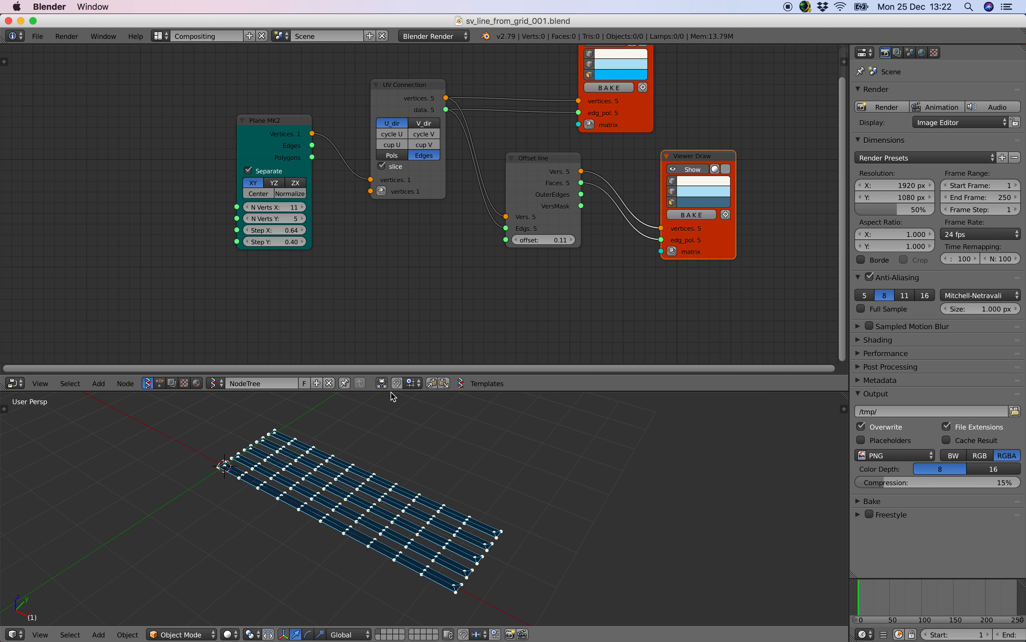
Raise the Plane MK2 node's N Verts Y to 21 and save the file
left_click_drag(291, 218, 329, 218)
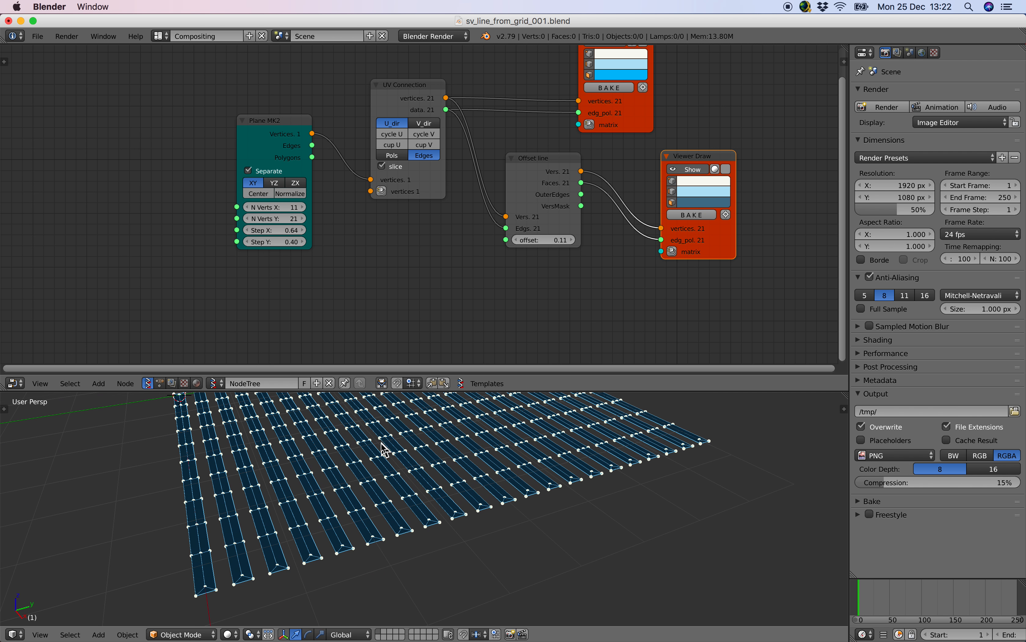
middle_click_drag(568, 398, 469, 477)
key("ctrl+s")
left_click(538, 484)
Reduce the Offset line node's offset to 0.08 and save the file
middle_click_drag(499, 303, 385, 224)
scroll(385, 223, "up", 4)
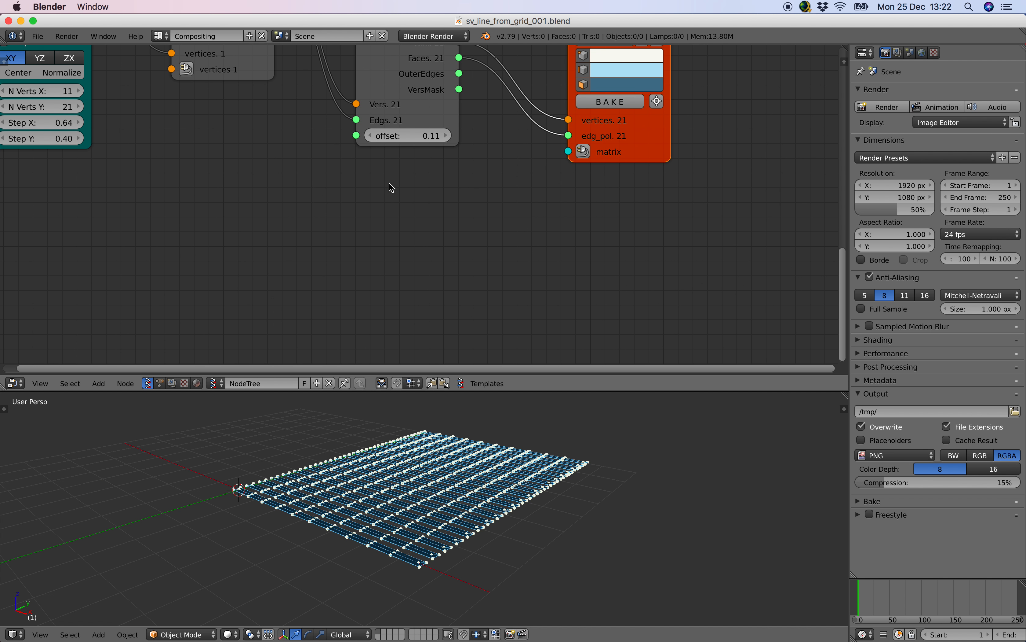
middle_click_drag(389, 182, 390, 199)
middle_click_drag(428, 412, 444, 449)
left_click_drag(426, 153, 413, 153)
key("ctrl+s")
left_click(422, 153)
Add a Random Num Gen node below the UV Connection node and set it to Float
middle_click_drag(292, 164, 332, 159)
key("shift+a")
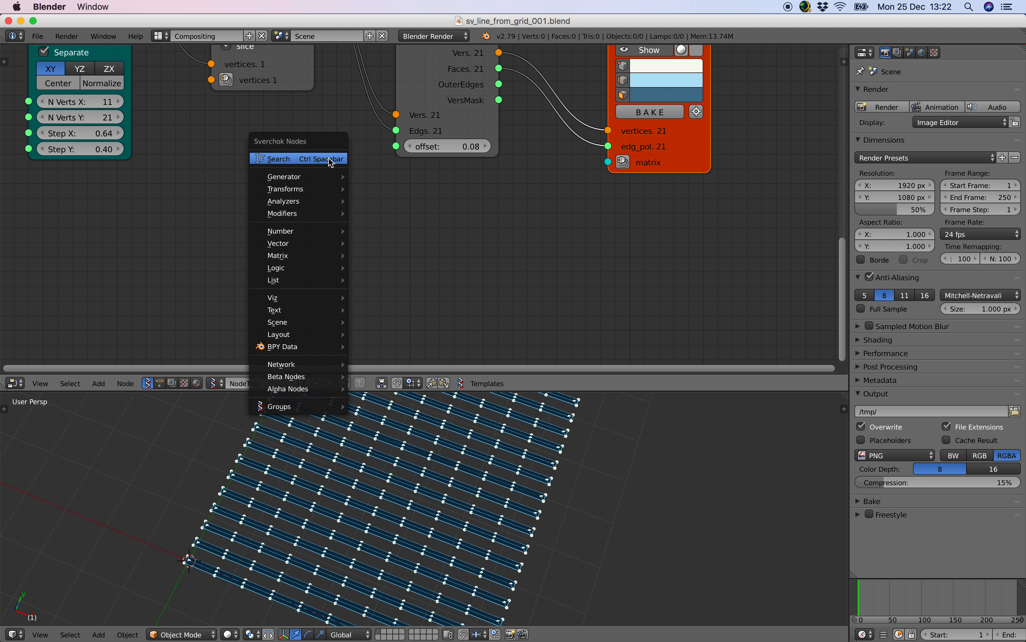
left_click(329, 158)
type("random num")
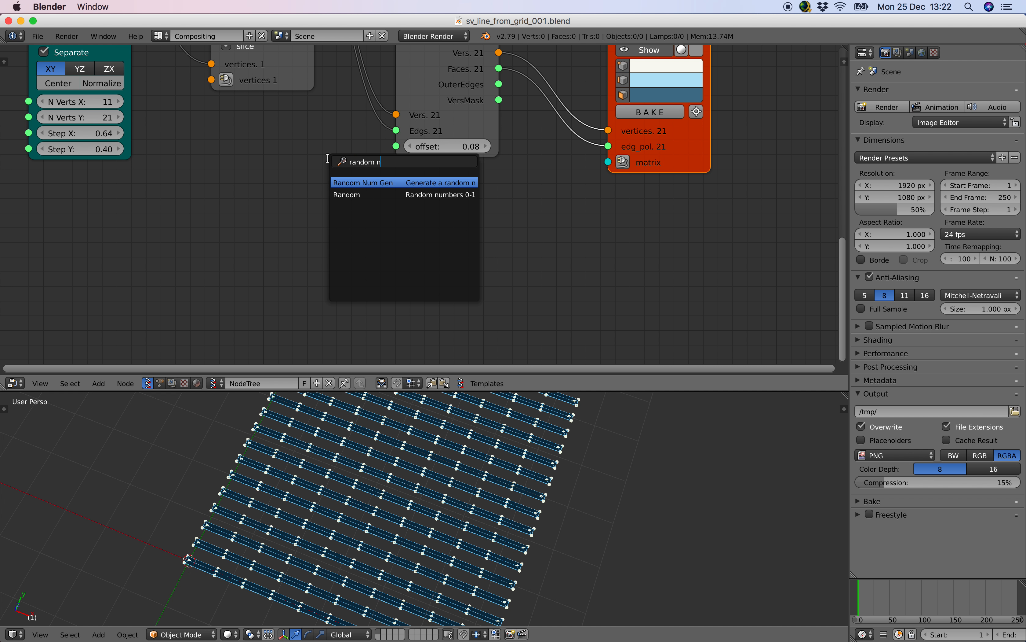
key("Return")
left_click(196, 149)
left_click(281, 189)
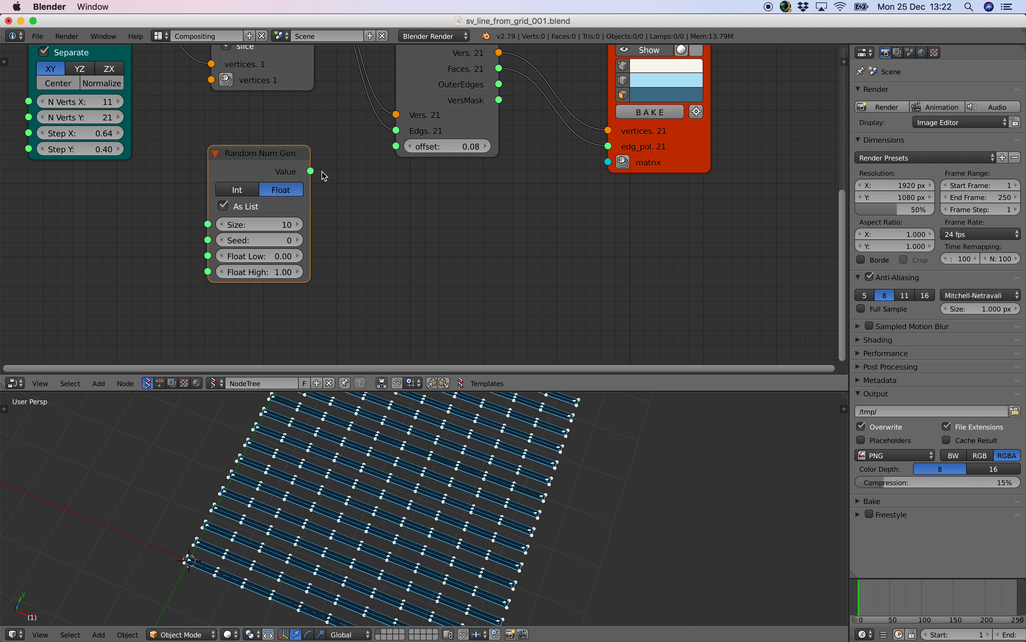
Connect the random Value to Offset line's offset input and set Size 28, Seed 30, Float Low 0.20 and Float High 0.04
left_click_drag(311, 171, 396, 147)
left_click_drag(279, 257, 292, 258)
left_click_drag(280, 272, 297, 224)
scroll(441, 475, "down", 2)
middle_click_drag(466, 479, 397, 433)
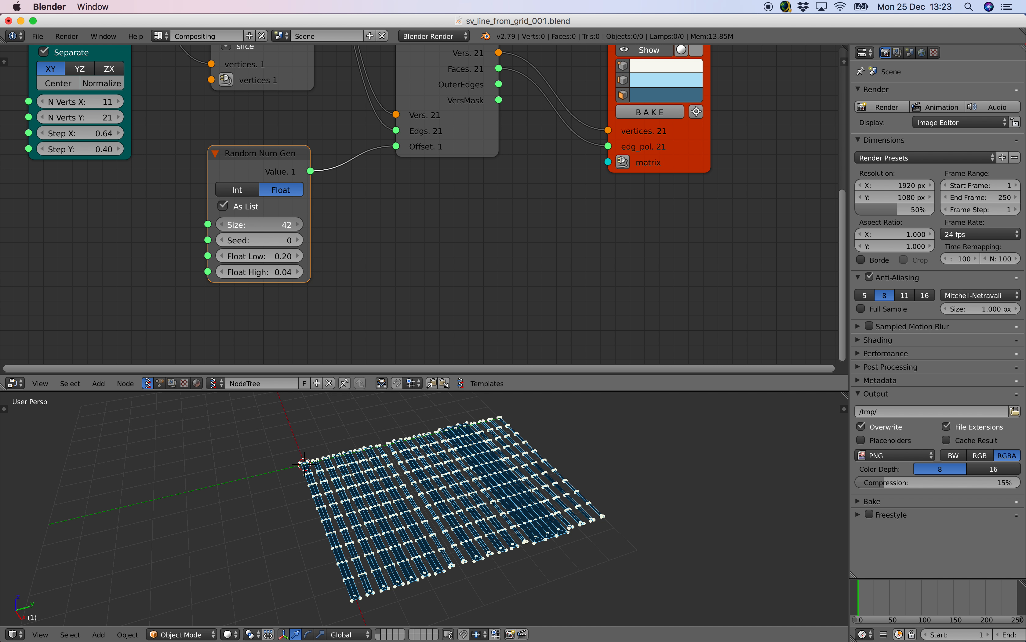
left_click_drag(278, 224, 305, 241)
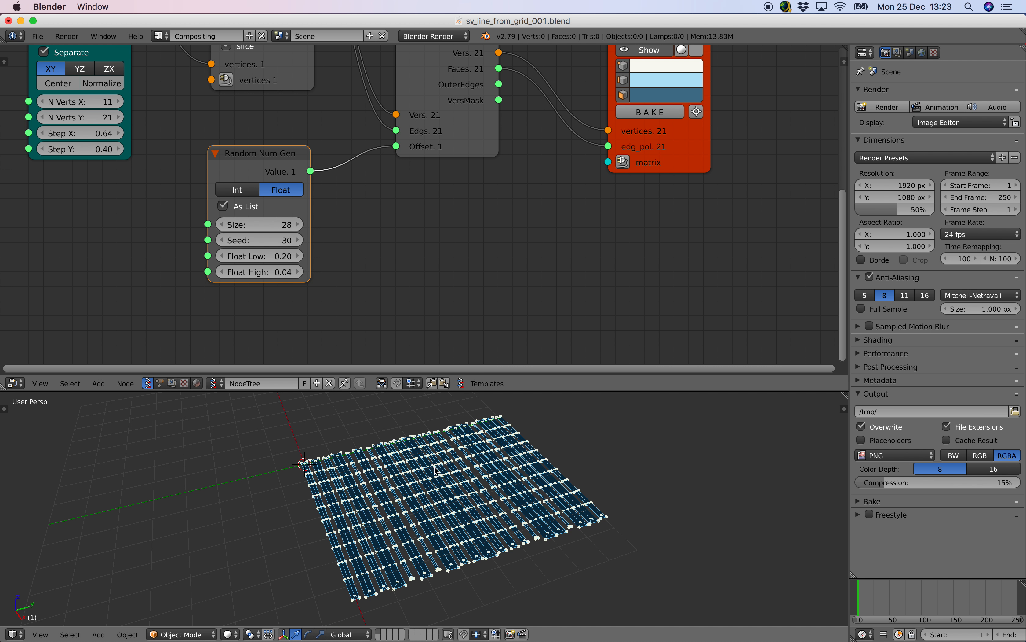
Turn off vertex display on the second Viewer Draw node and enlarge the 3D viewport
scroll(441, 475, "up", 3)
middle_click_drag(569, 198, 536, 235)
left_click(591, 103)
left_click_drag(500, 391, 500, 226)
middle_click_drag(297, 437, 391, 431)
scroll(390, 428, "down", 3)
middle_click_drag(410, 378, 358, 371)
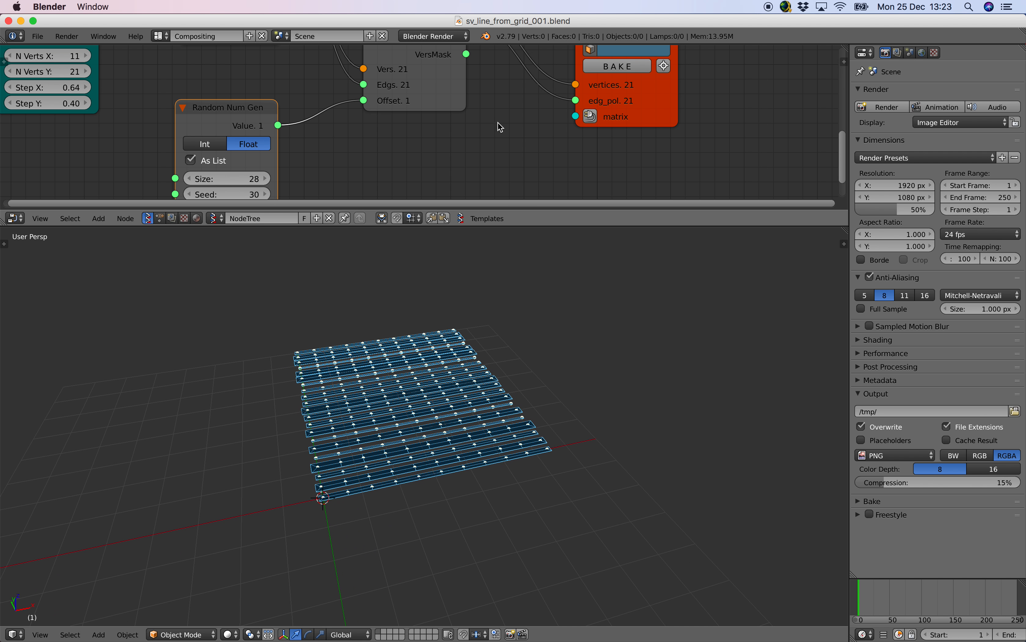
Move the second Viewer Draw node farther from the Offset line node and enlarge the node editor
middle_click_drag(635, 120, 531, 177)
left_click_drag(533, 181, 595, 171)
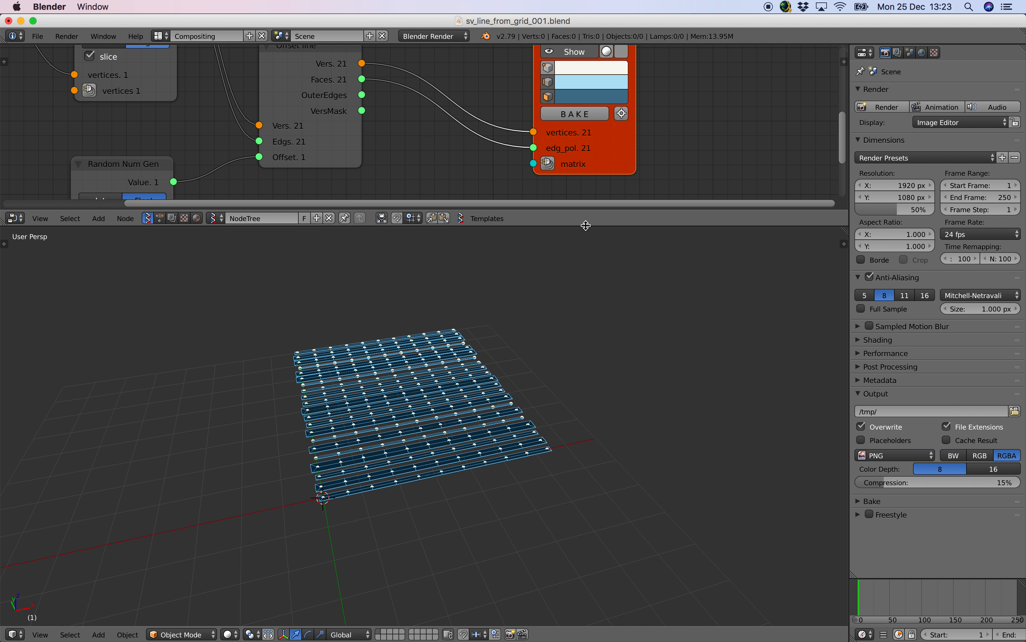
left_click_drag(586, 225, 587, 303)
Insert an Extrude Region node on the vertices link between the Offset line node and the second Viewer Draw node
key("alt+space")
type("extru")
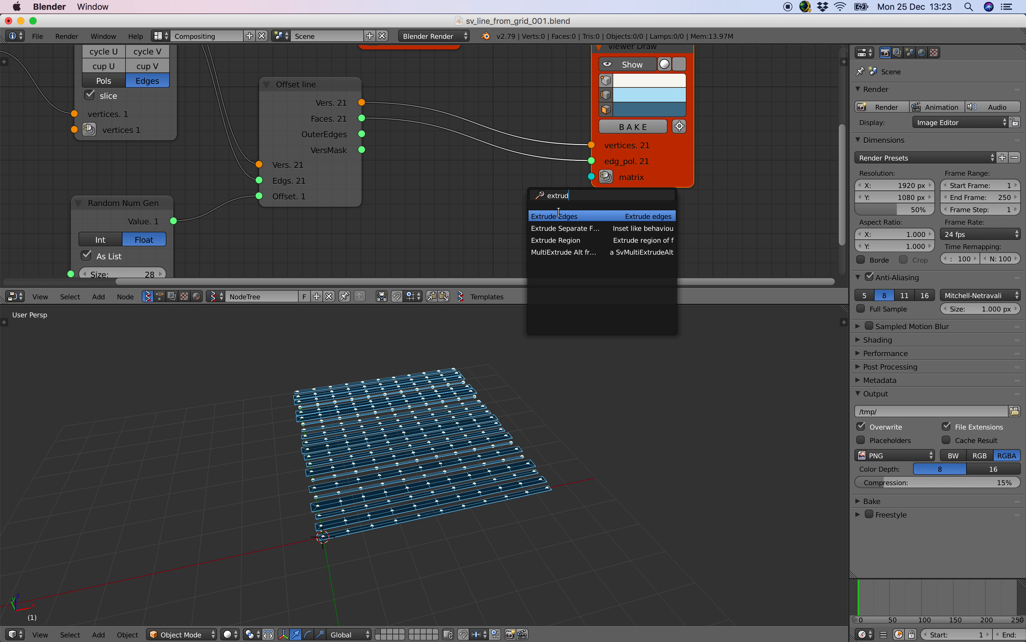
type("d")
left_click(556, 239)
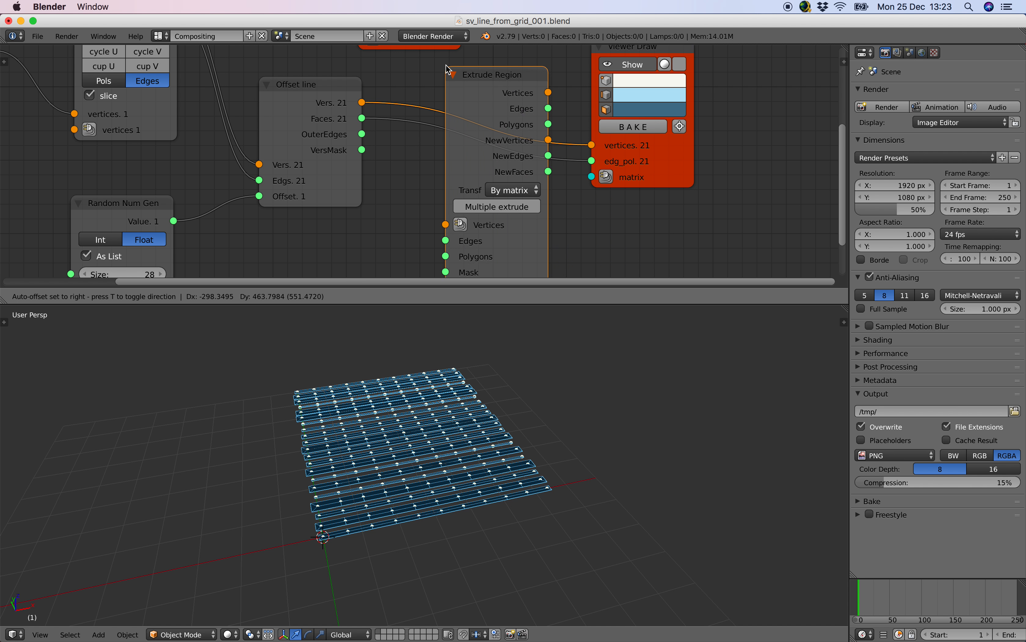
left_click(433, 67)
Connect Offset line's Faces output to Extrude Region's Polygons input, and its Polygons output to the Viewer Draw's edg_pol input
left_click_drag(319, 110, 295, 128)
left_click_drag(338, 137, 339, 136)
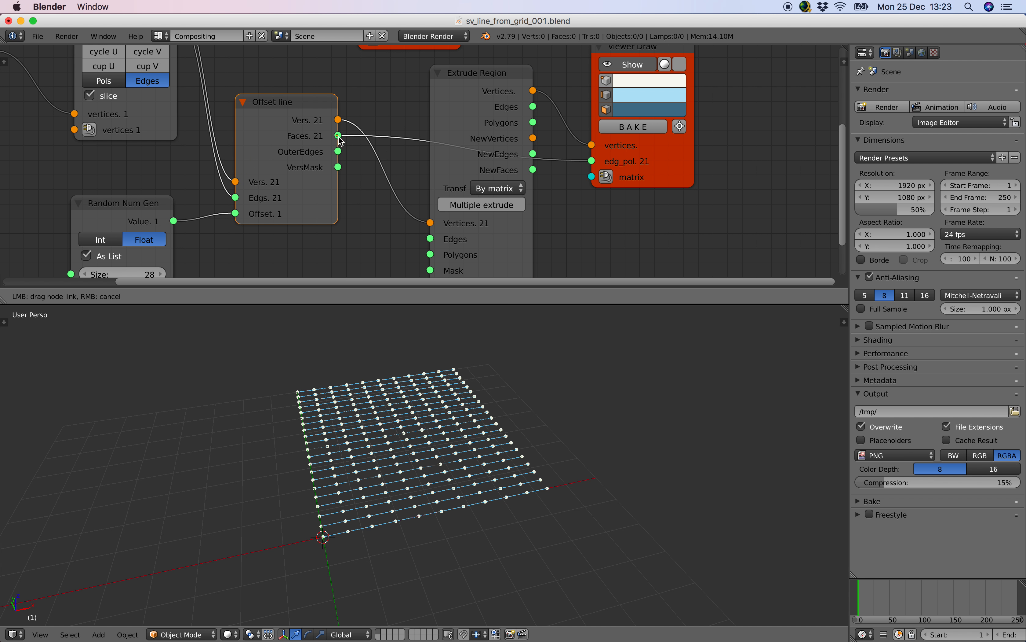
left_click_drag(427, 256, 429, 255)
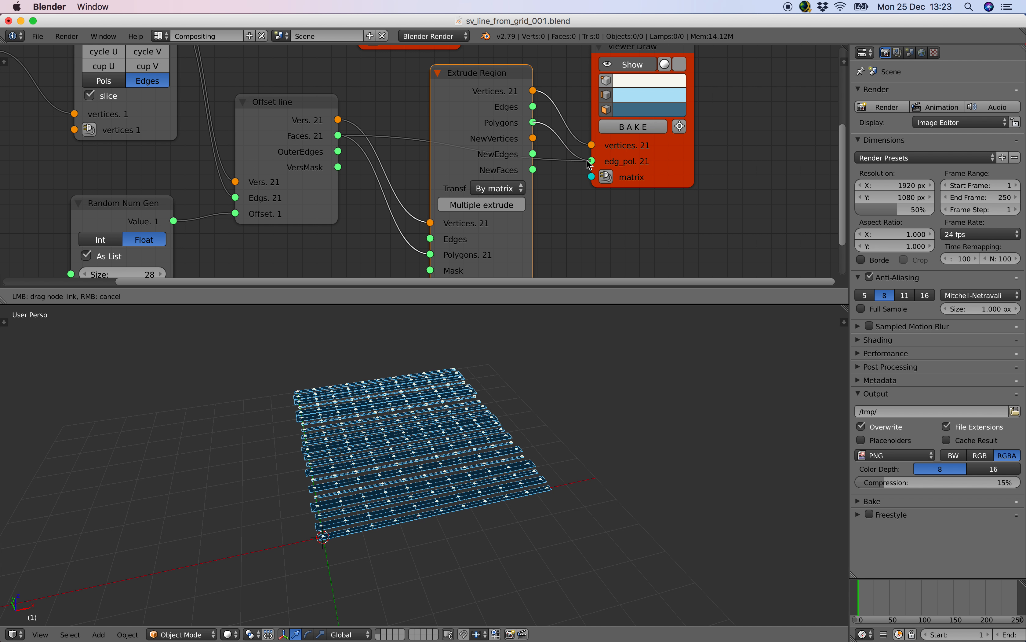
Set the Extrude Region node's transformation to Along normal, with height 2.03 and scale 1.00
middle_click_drag(555, 222, 563, 177)
left_click(521, 145)
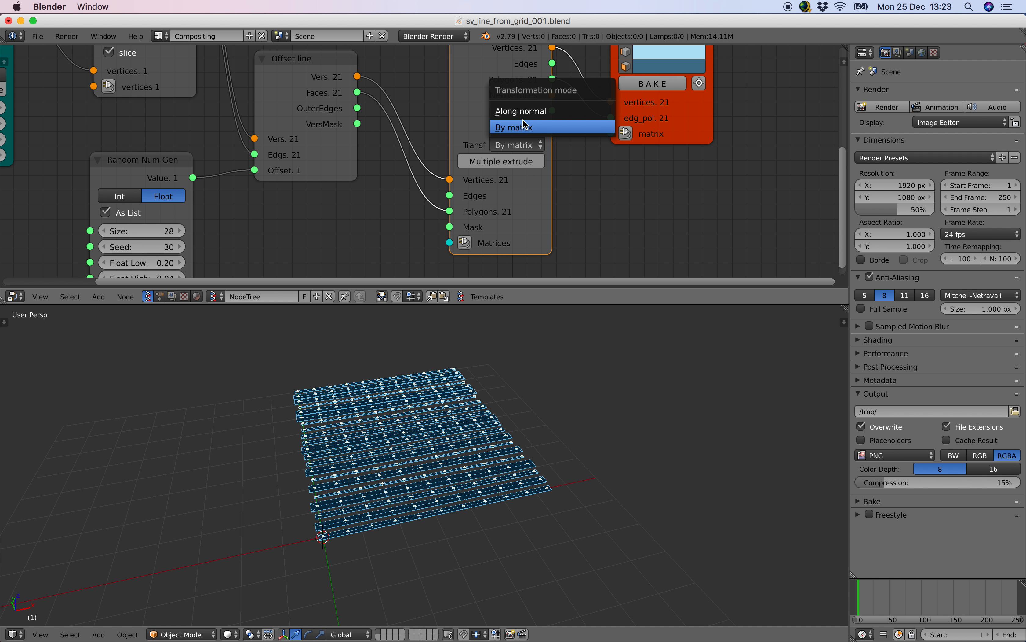
left_click(523, 110)
left_click_drag(509, 227, 491, 242)
scroll(504, 367, "left", 10)
middle_click_drag(498, 398, 462, 412)
type("1")
key("Return")
left_click_drag(463, 226, 424, 226)
middle_click_drag(415, 205, 478, 193)
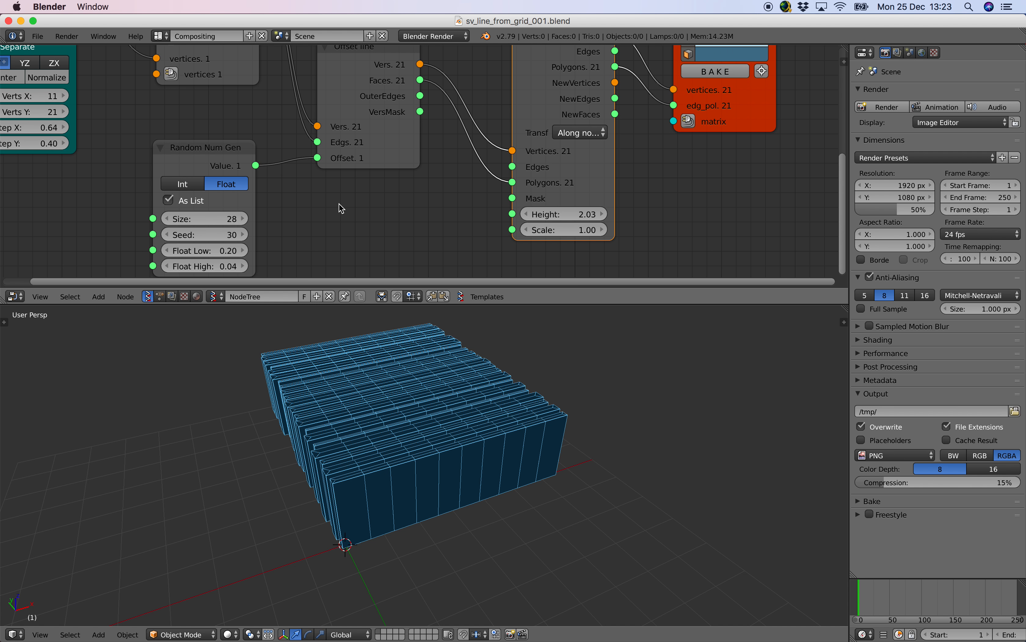
Duplicate the Random Num Gen node and connect the copy's Value output to Extrude Region's Height input
left_click(157, 139)
key("shift+d")
left_click(368, 228)
scroll(437, 219, "down", 2)
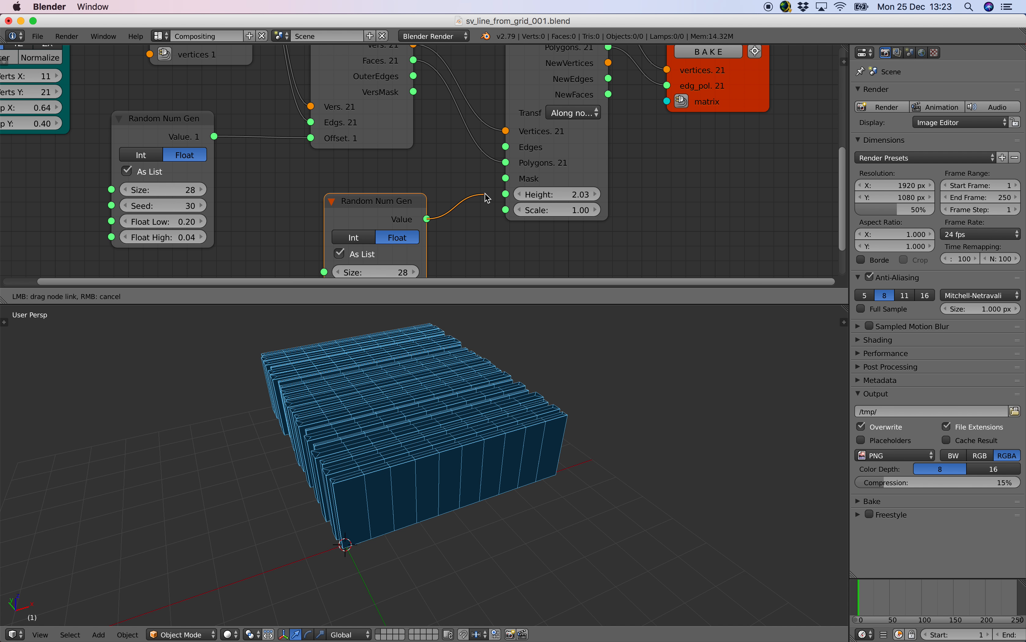
left_click_drag(444, 161, 469, 201)
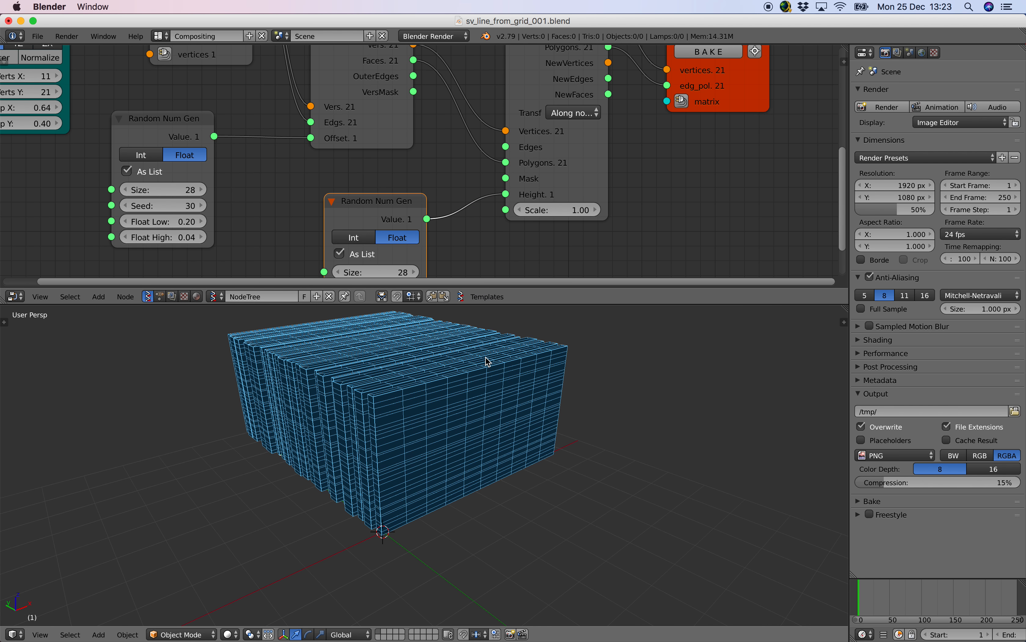
scroll(451, 213, "down", 3)
scroll(432, 204, "down", 1)
mouse_move(449, 428)
middle_mouse_down()
mouse_move(513, 366)
mouse_move(448, 422)
middle_mouse_up()
scroll(497, 209, "up", 4)
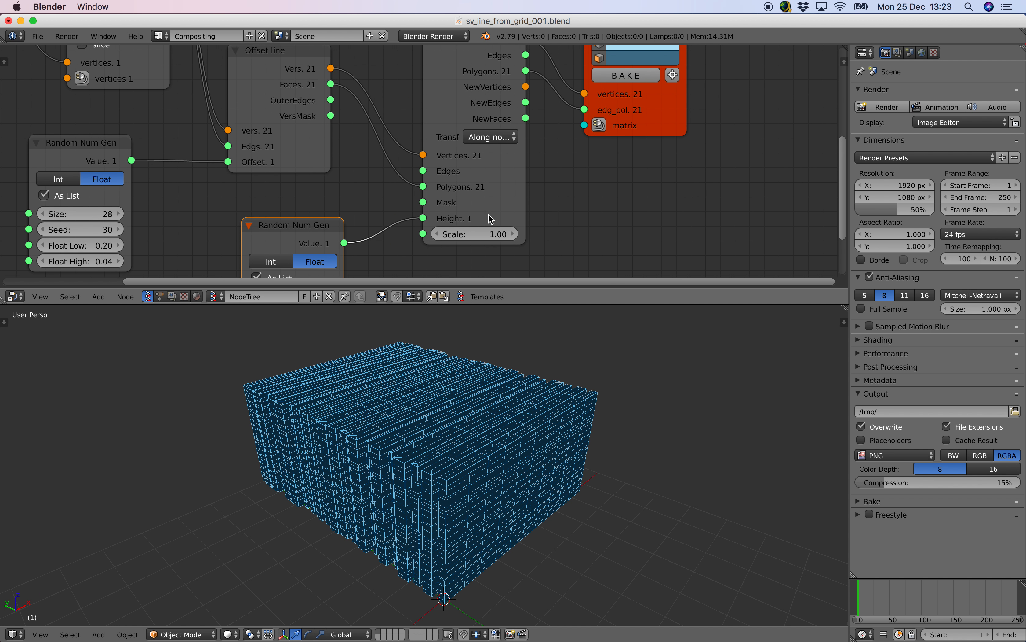
Widen the Extrude Region node and space the Viewer Draw and second Random Num Gen nodes farther away from it
scroll(490, 216, "up", 1)
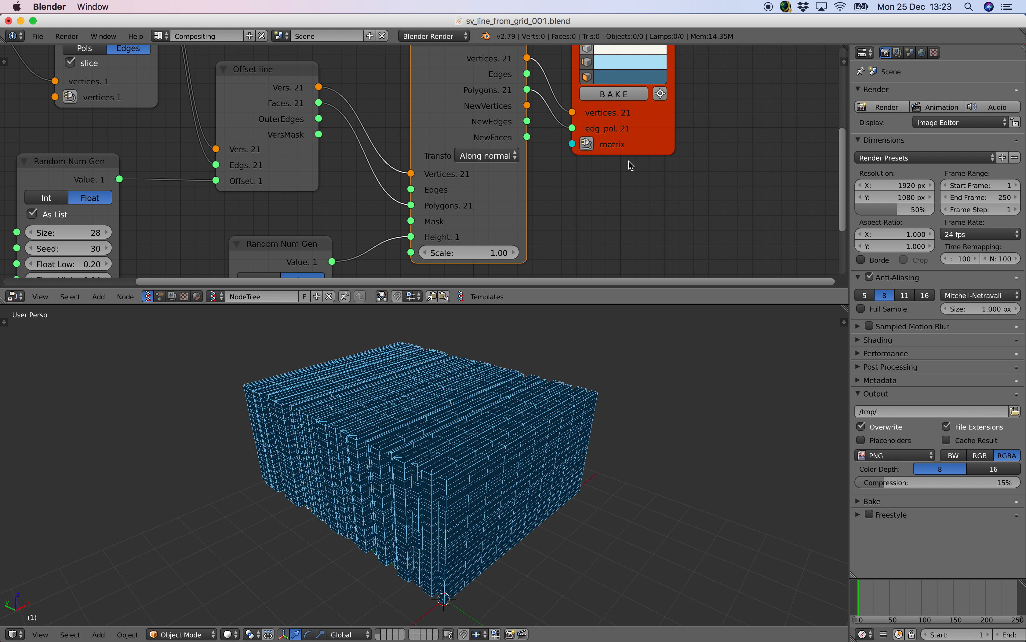
left_click_drag(604, 135, 652, 141)
middle_click_drag(510, 379, 504, 408)
middle_click_drag(444, 236, 512, 157)
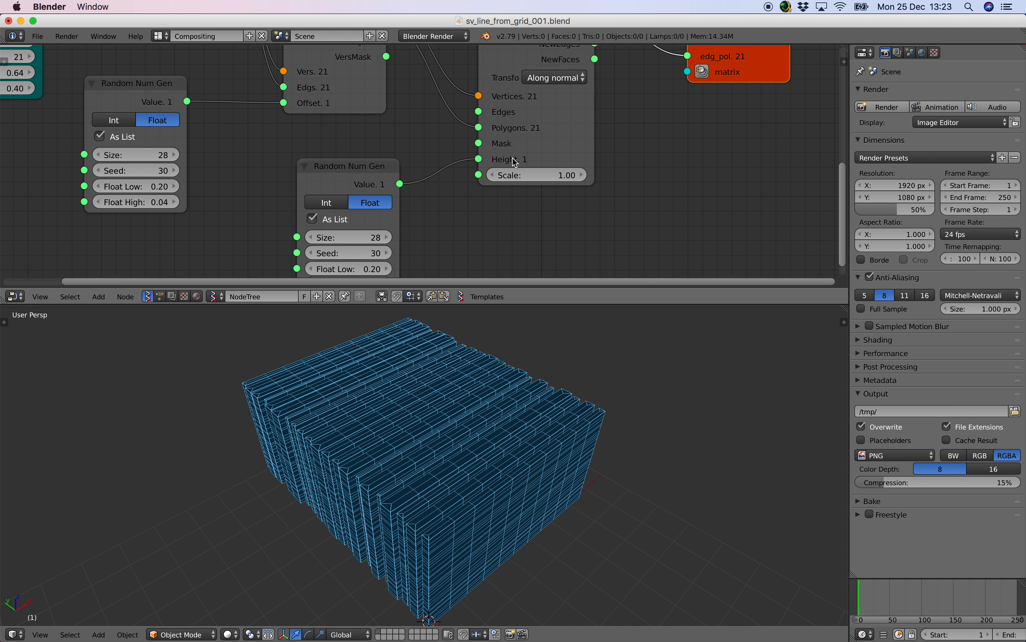
left_click_drag(362, 175, 280, 183)
middle_click_drag(324, 196, 326, 180)
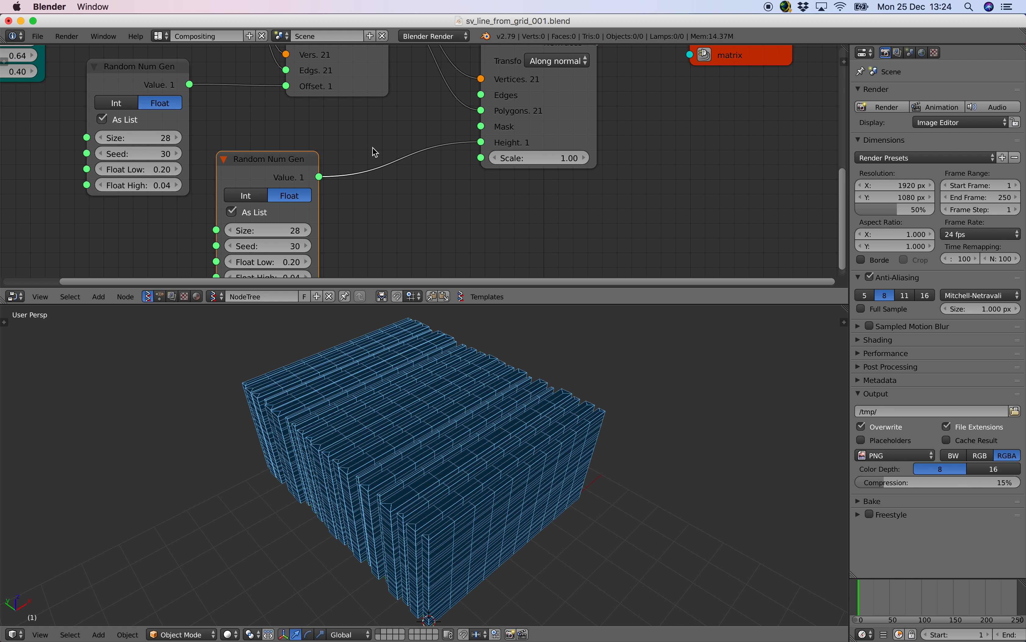
Insert a List Split node with split size 1 between the second Random Num Gen node and Extrude Region's Height input
key("alt+space")
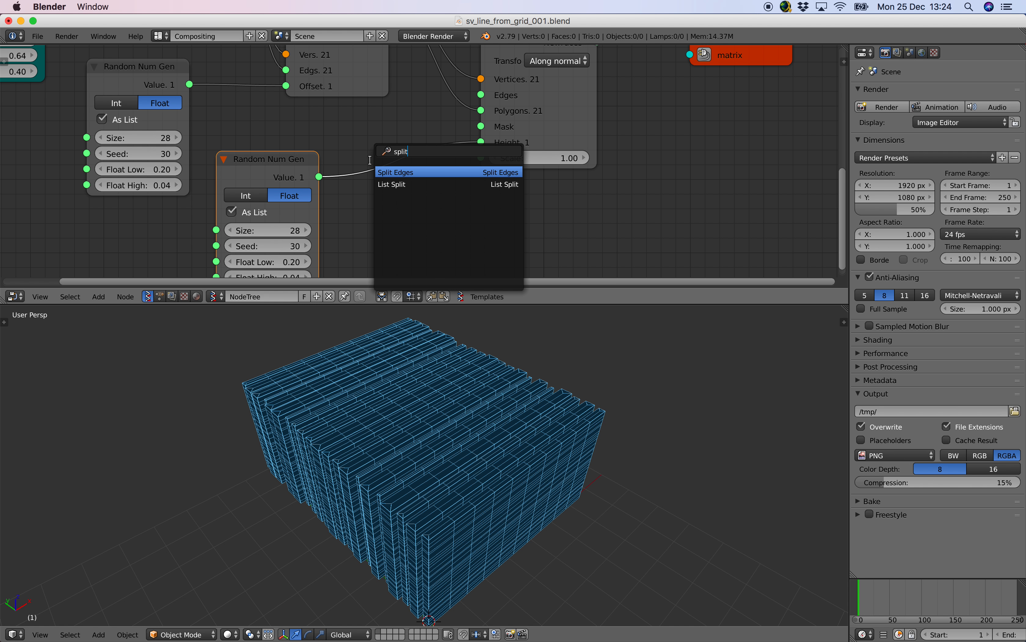
type("split")
key("Return")
left_click(376, 153)
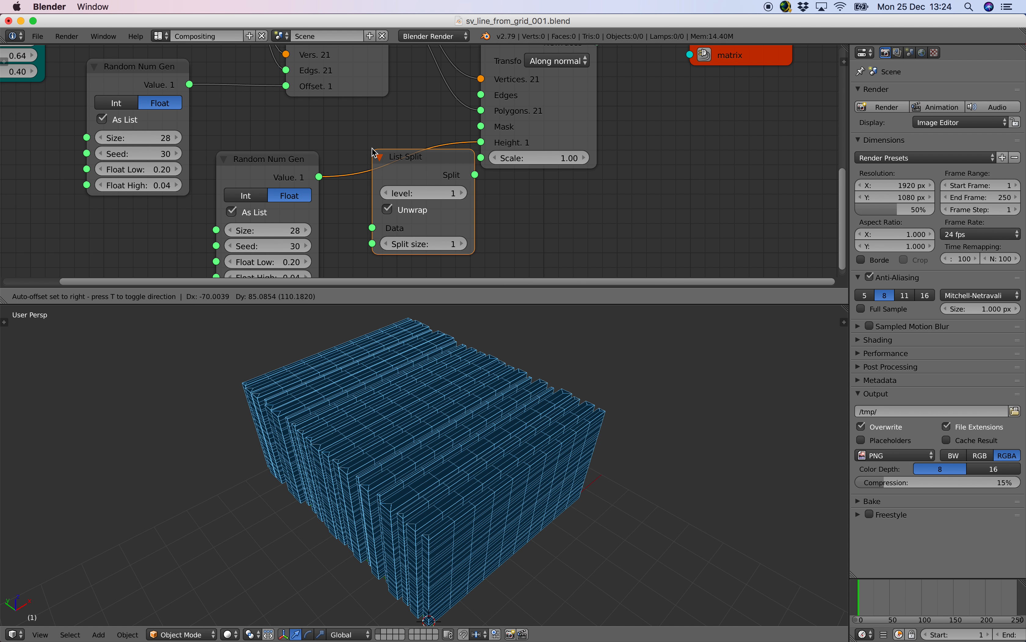
left_click_drag(459, 241, 462, 244)
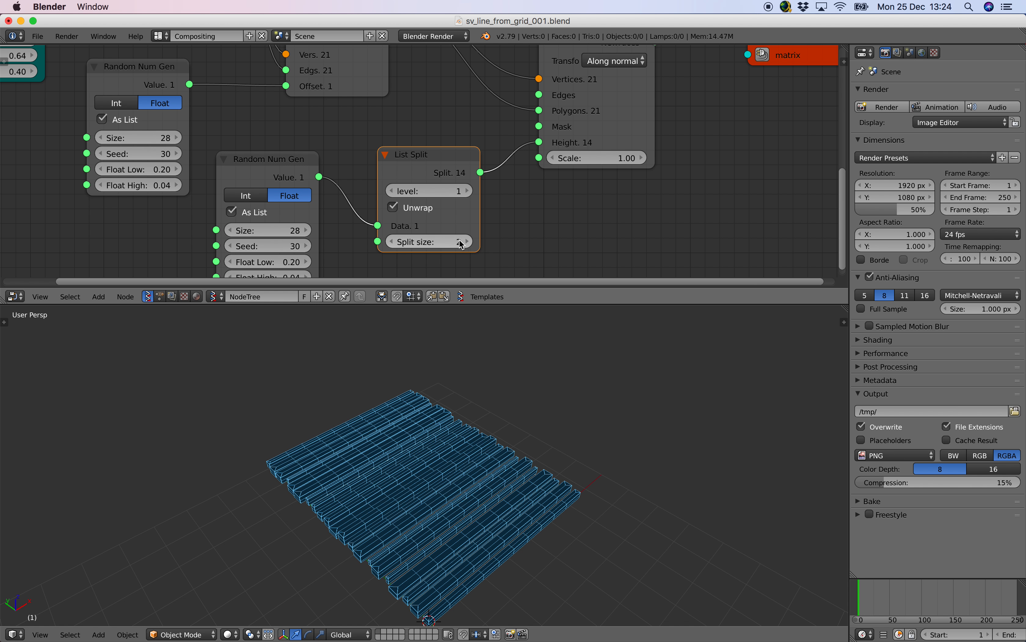
left_click(396, 241)
Set the second Random Num Gen node's Float Low to 0.44 and Float High to 4.72
scroll(351, 259, "down", 3)
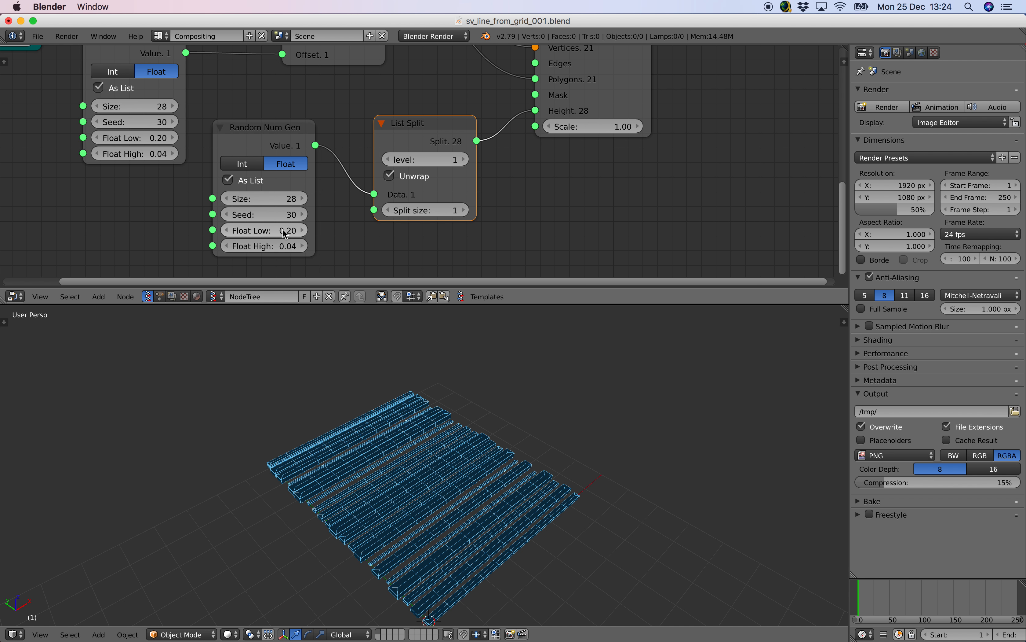
left_click_drag(271, 230, 394, 246)
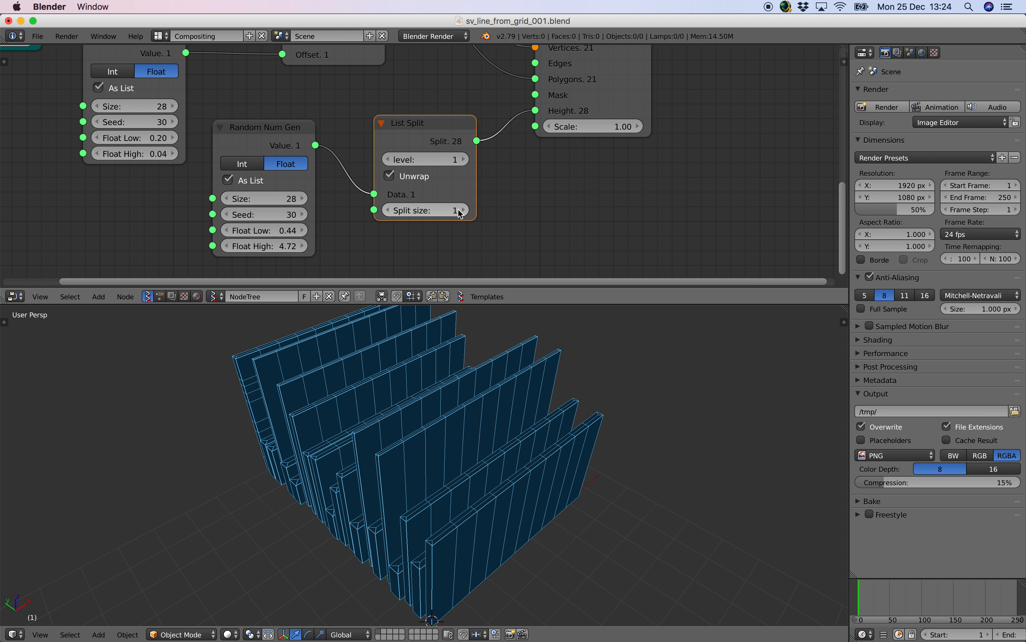
middle_click_drag(451, 339, 508, 314)
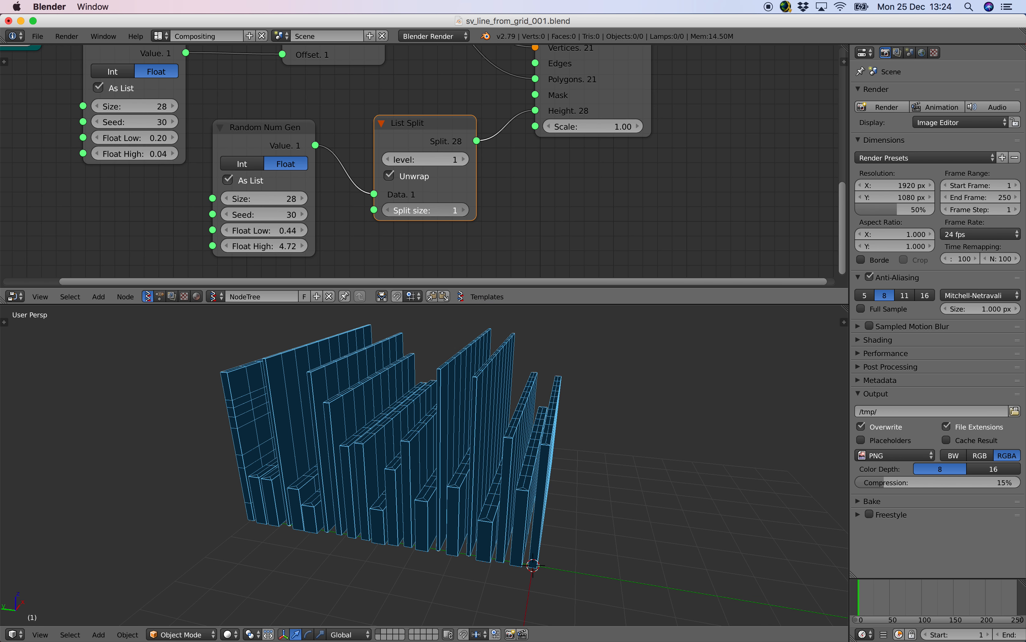
Set the List Split node's split size to 2
left_click(465, 210)
left_click_drag(464, 210, 446, 211)
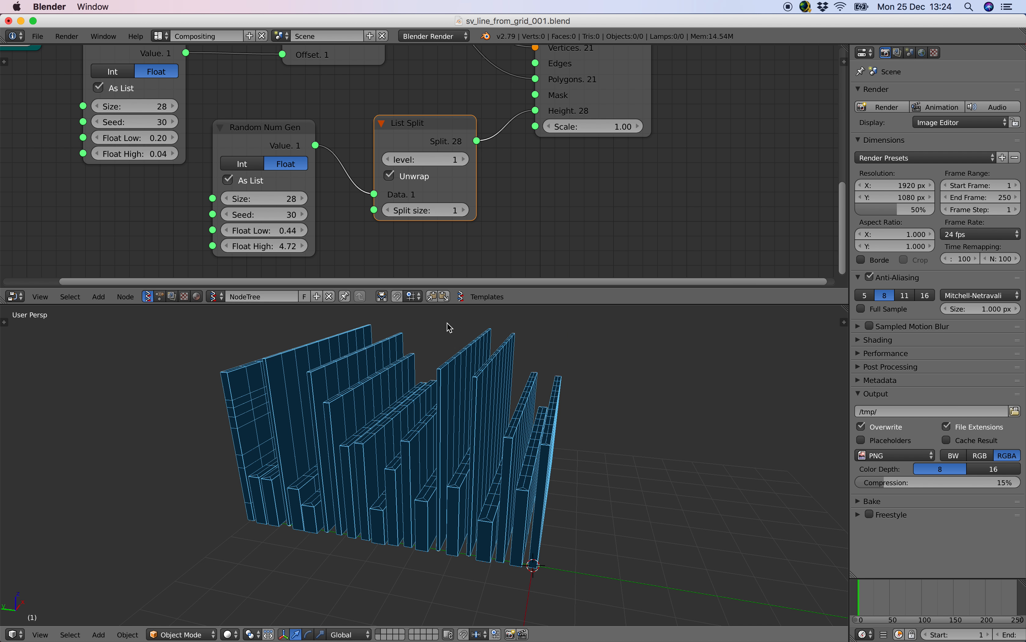
mouse_move(470, 373)
middle_mouse_down()
mouse_move(467, 400)
mouse_move(484, 344)
mouse_move(460, 370)
middle_mouse_up()
left_click(464, 211)
Set the second Random Num Gen node's Seed to 60, Float Low to -0.16 and Float High to 4.66
left_click_drag(271, 215, 316, 214)
middle_click_drag(330, 238, 329, 249)
middle_click_drag(382, 331, 342, 347)
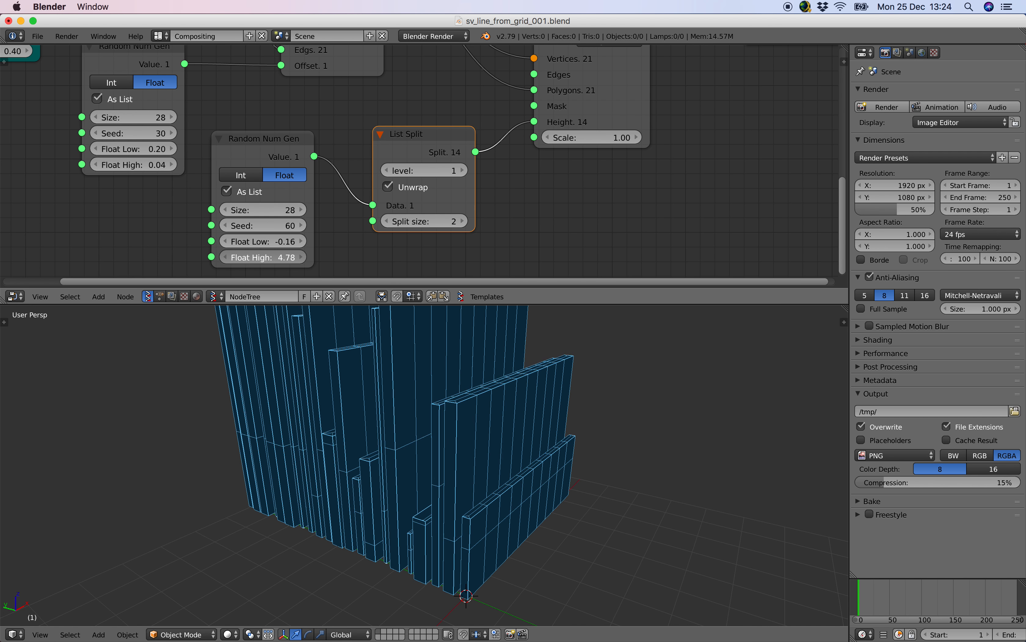
left_click_drag(280, 257, 276, 257)
scroll(394, 419, "down", 2)
middle_click_drag(394, 419, 378, 418)
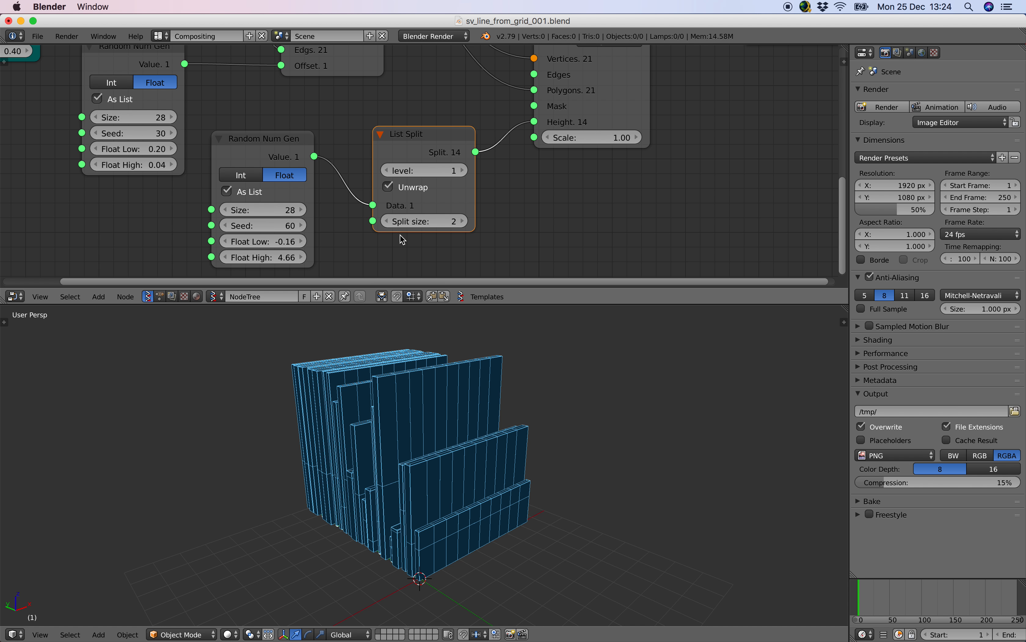
Return the List Split node's split size to 1 and try level 2 before going back to level 1
scroll(400, 226, "up", 1)
left_click(387, 222)
middle_click_drag(420, 340, 442, 352)
left_click_drag(418, 174, 426, 174)
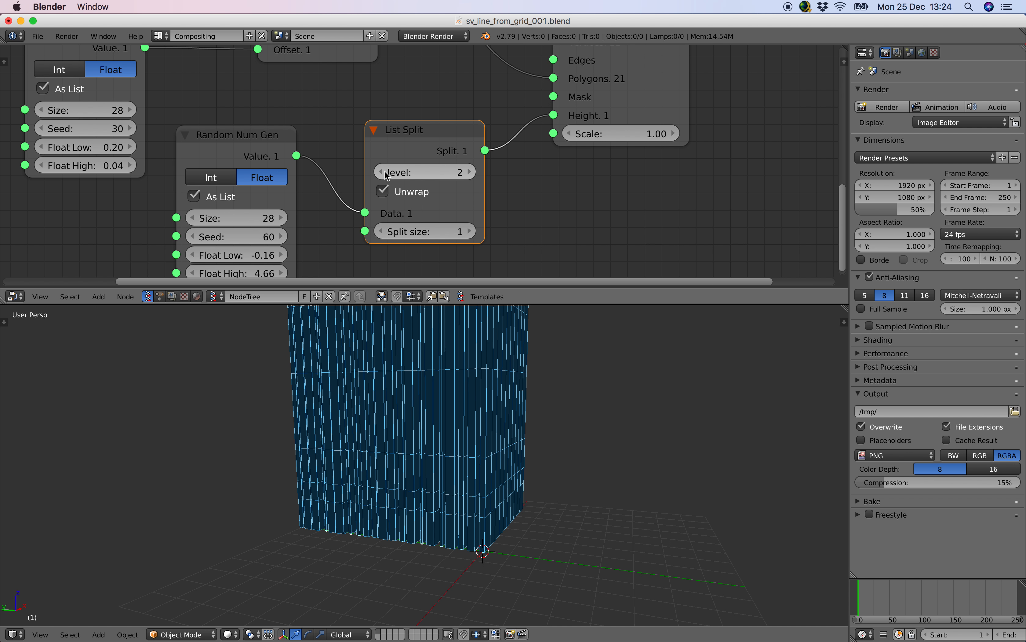
left_click(384, 172)
Set the second Random Num Gen node's Size to 21, Seed to 102 and Float Low to 0.92, and save the file
scroll(348, 348, "down", 1)
scroll(307, 207, "down", 1)
middle_click_drag(306, 206, 321, 170)
key("super+s")
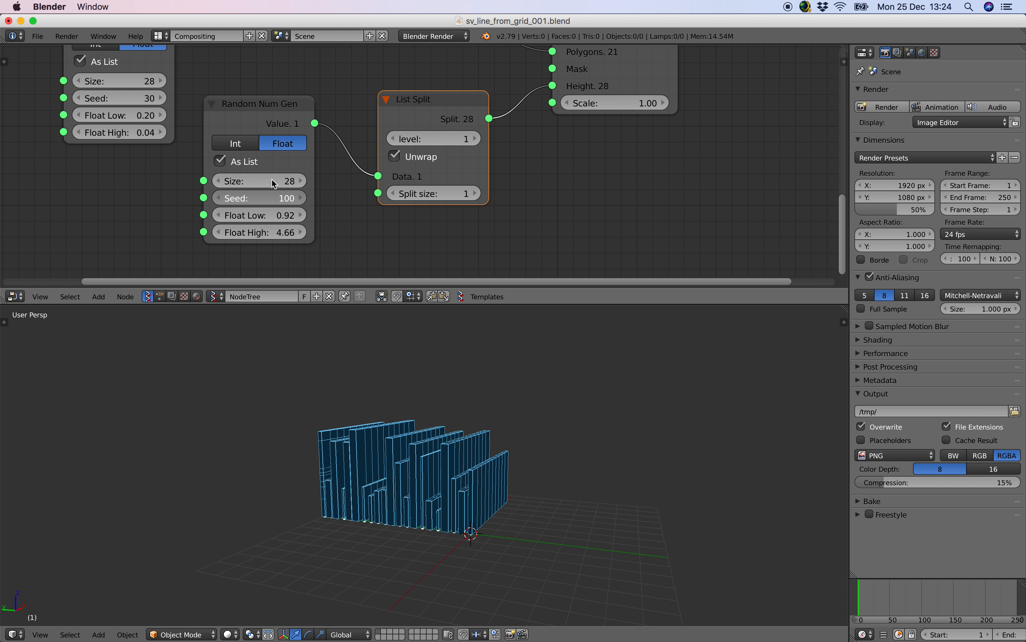
left_click_drag(272, 180, 284, 177)
middle_click_drag(283, 178, 287, 193)
key("Return")
Look over the node chain from Plane MK2 through Offset line and Extrude Region to Viewer Draw
scroll(490, 121, "down", 1)
middle_click_drag(491, 121, 325, 154)
scroll(429, 133, "up", 3)
middle_click_drag(429, 132, 389, 184)
scroll(391, 171, "down", 2)
middle_click_drag(302, 143, 337, 182)
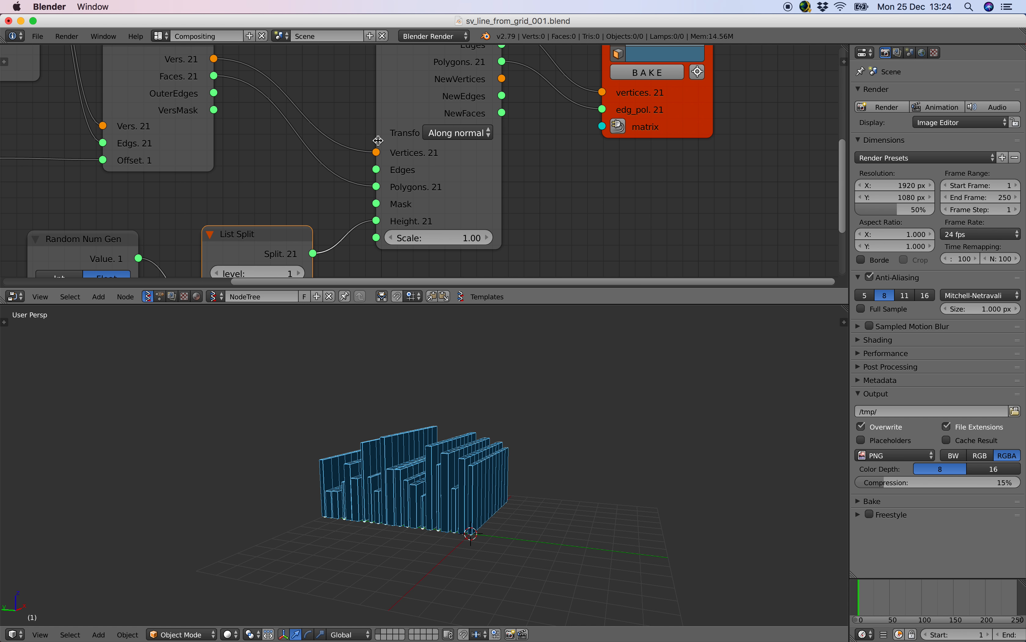
scroll(367, 155, "down", 4)
middle_click_drag(377, 140, 481, 67)
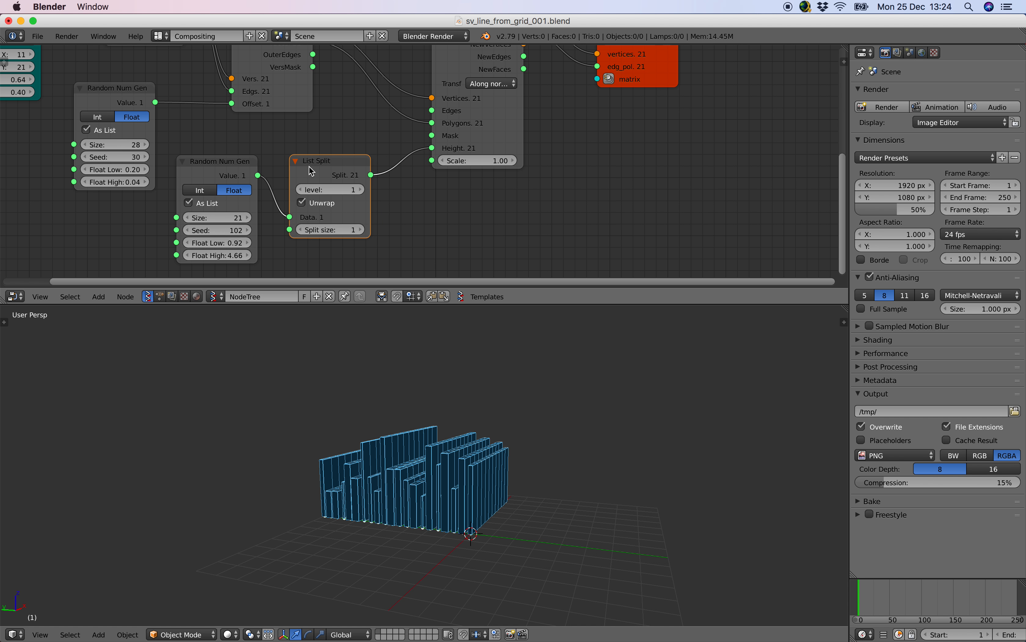
scroll(297, 134, "down", 1)
middle_click_drag(221, 107, 294, 176)
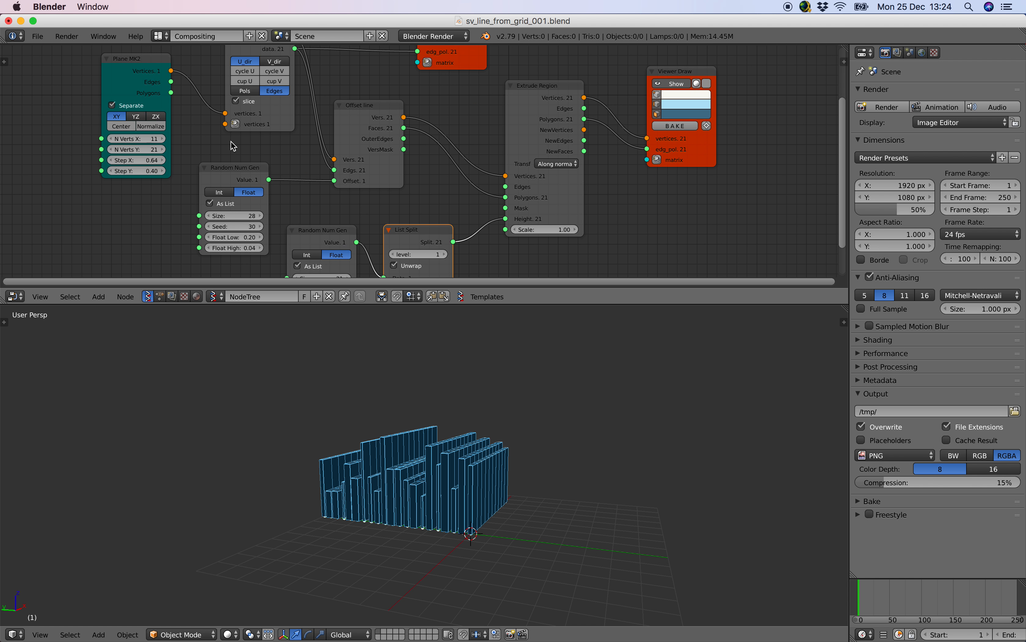
Save the current file, and save it again as a new version named sv_line_from_grid_002.blend
key("ctrl+s")
left_click(232, 141)
left_click(38, 36)
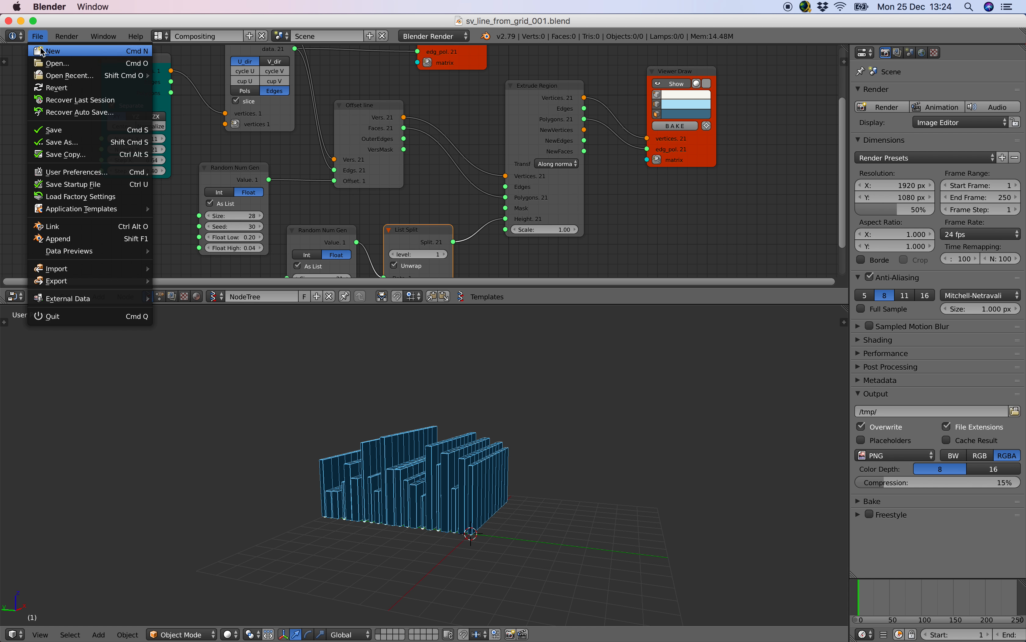
left_click(91, 142)
left_click(946, 83)
key("Return")
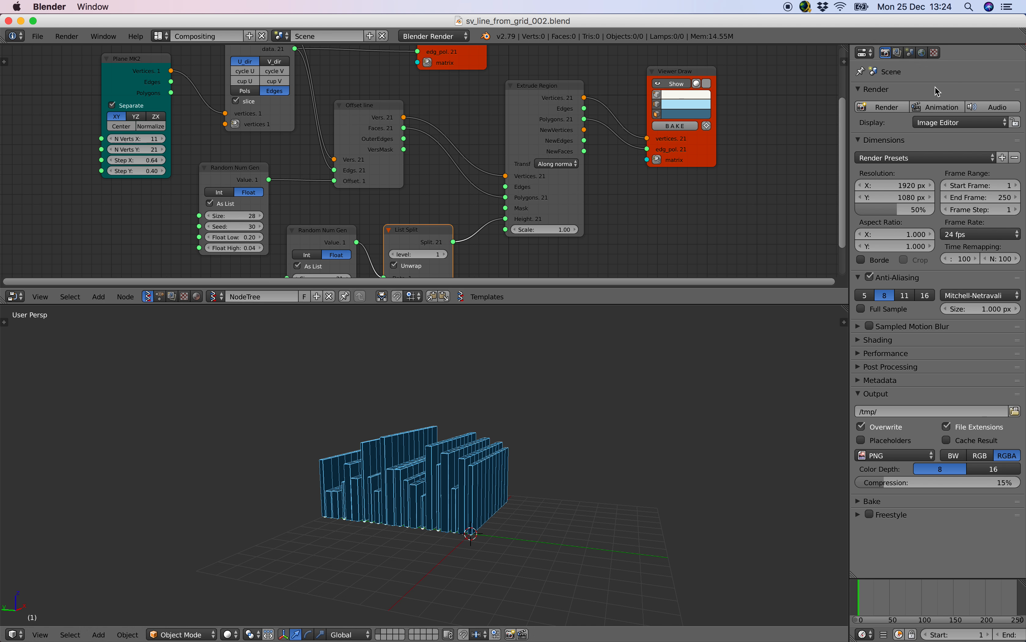
Set Plane MK2's Step Y to 1.17 and the first Random Num Gen node's Float Low to 0.43 and Float High to 0.09
middle_click_drag(442, 463, 385, 411)
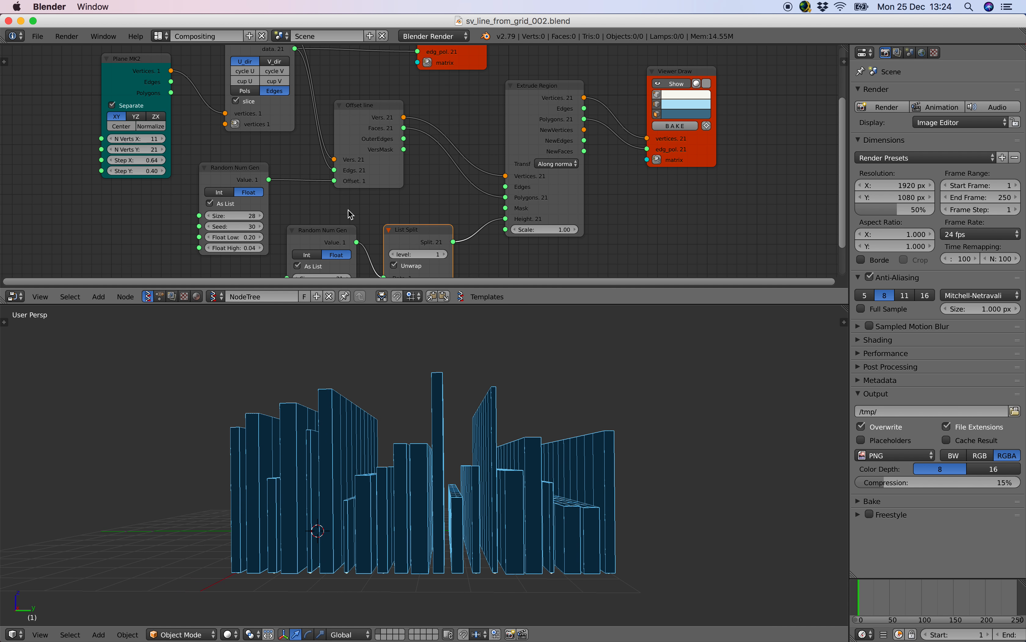
scroll(348, 211, "up", 2)
left_click_drag(273, 254, 285, 254)
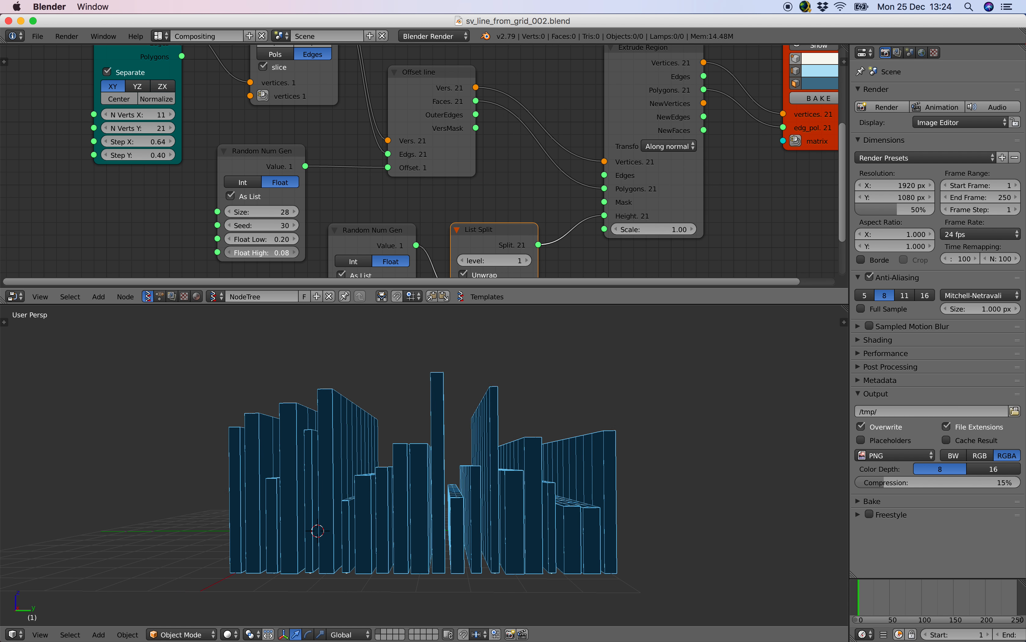
middle_click_drag(271, 254, 302, 250)
left_click_drag(172, 151, 203, 152)
middle_click_drag(309, 227, 296, 203)
left_click_drag(289, 211, 309, 211)
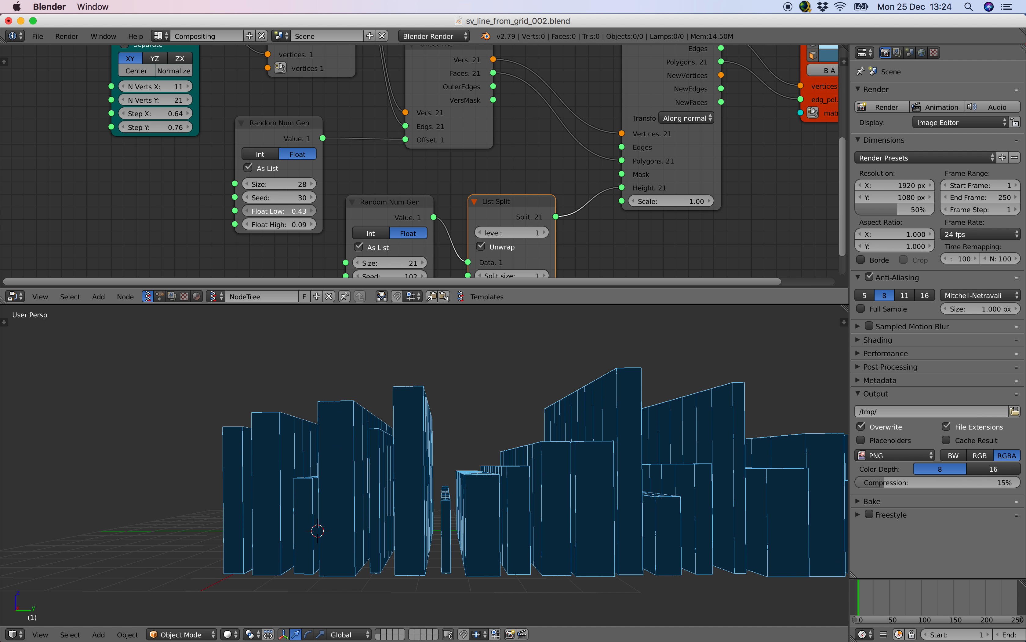
left_click_drag(176, 126, 211, 127)
Save the file, overwriting sv_line_from_grid_002.blend
middle_click_drag(472, 425, 414, 462, "shift")
key("super+s")
left_click(382, 419)
key("ctrl+s")
left_click(499, 444)
Set the first Random Num Gen node's Float Low to 0.05 and Float High to 0.56, and save over the existing file
middle_click_drag(339, 220, 329, 230)
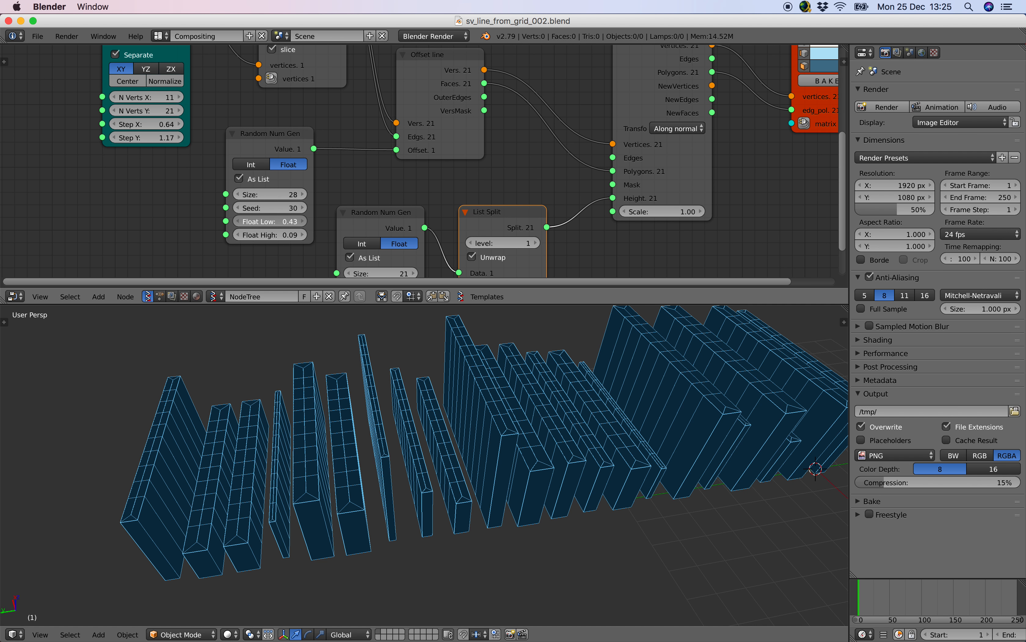
left_click_drag(271, 222, 258, 222)
left_click_drag(271, 235, 298, 235)
left_click_drag(271, 222, 293, 234)
middle_click_drag(401, 382, 378, 384)
key("ctrl+s")
left_click(378, 384)
Move the Plane MK2 and UV Connection nodes away from the rest of the tree, leaving a gap between them
middle_click_drag(197, 119, 219, 169)
scroll(205, 152, "down", 1)
left_click_drag(171, 96, 85, 99)
middle_click_drag(85, 102, 205, 127)
key("ctrl+s")
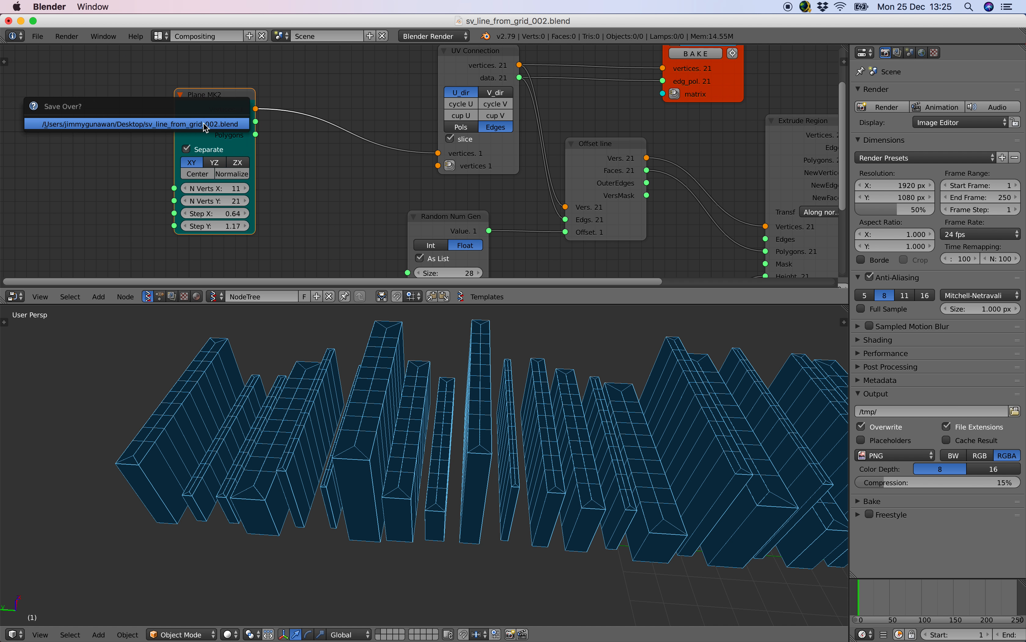
left_click_drag(198, 99, 172, 104)
left_click_drag(458, 81, 385, 81)
Try a Randomize input vectors node between Plane MK2 and UV Connection with X amplitude 0.36 and Y amplitude 0.30, and remove it again
key("shift+a")
left_click(283, 96)
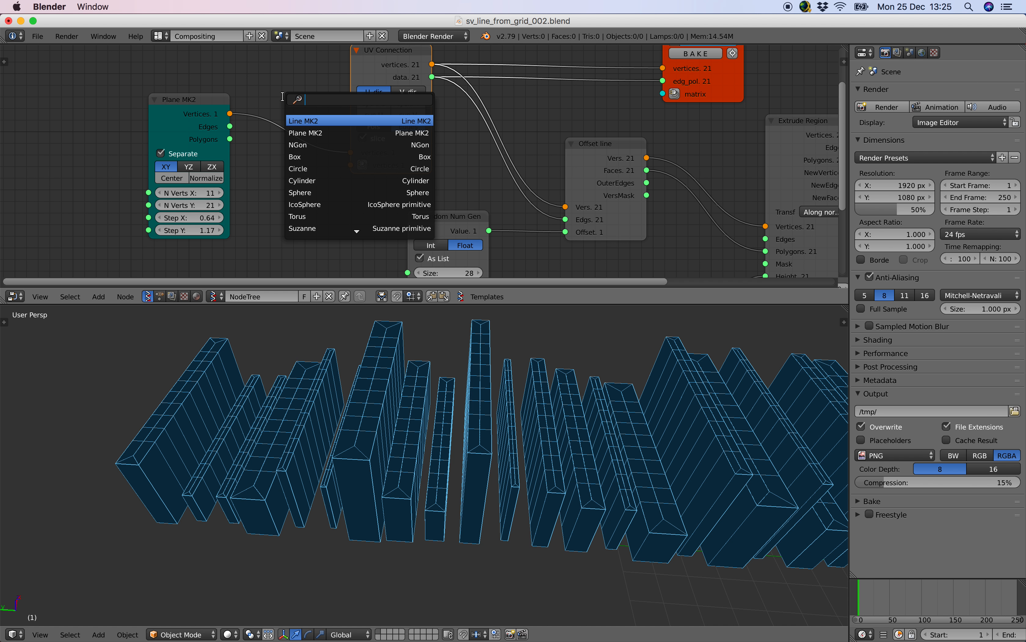
key("Return")
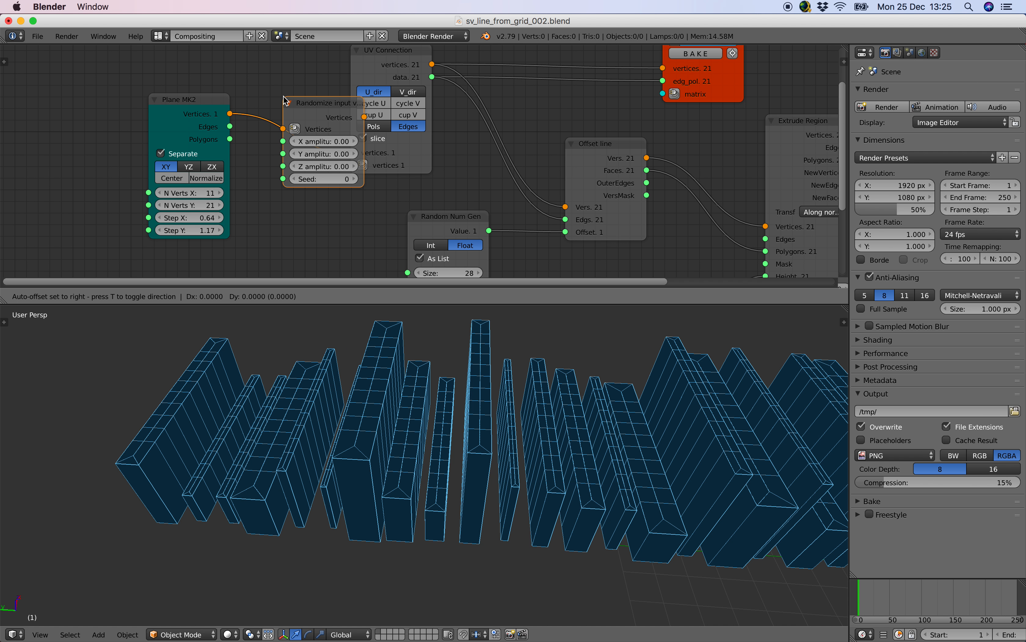
left_click(278, 100)
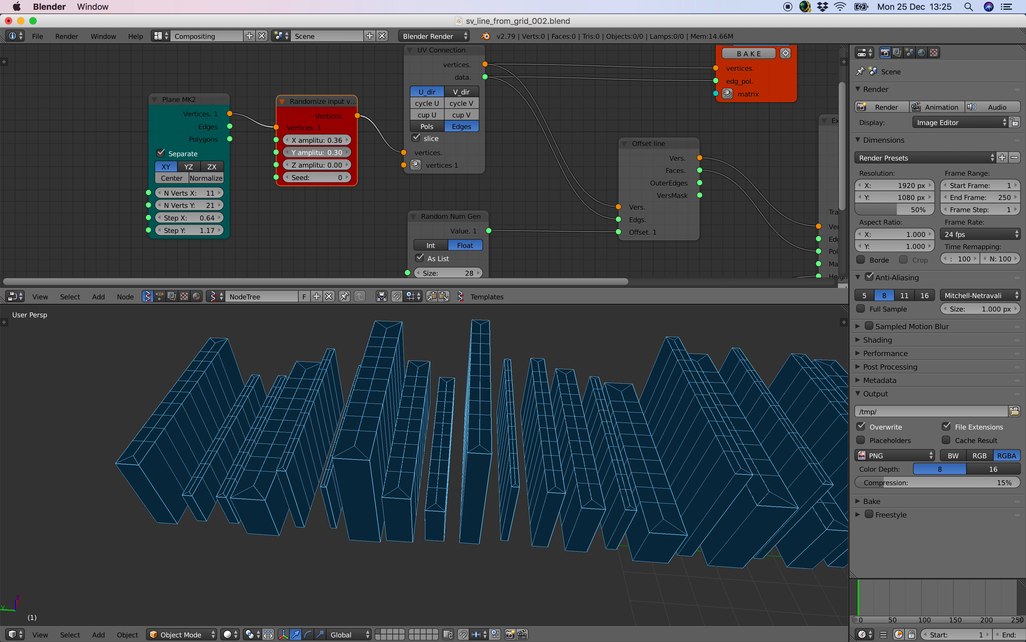
key("x")
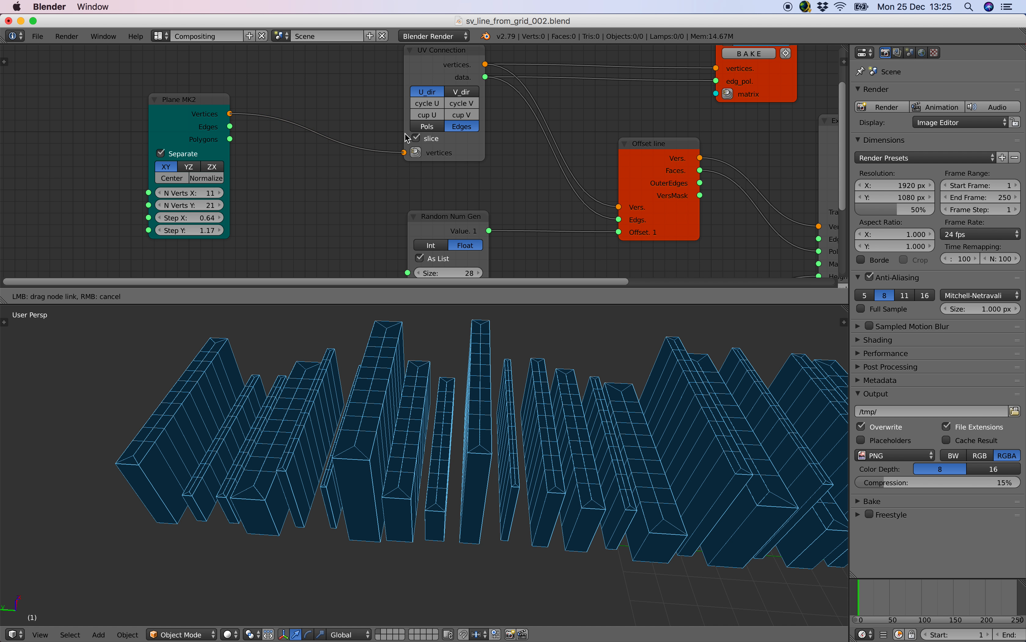
left_click_drag(405, 133, 406, 136)
Rearrange the UV Connection, Viewer Draw, Extrude Region and Offset line nodes to make room in front of Offset line
left_click_drag(423, 79, 318, 94)
middle_click_drag(546, 129, 424, 165)
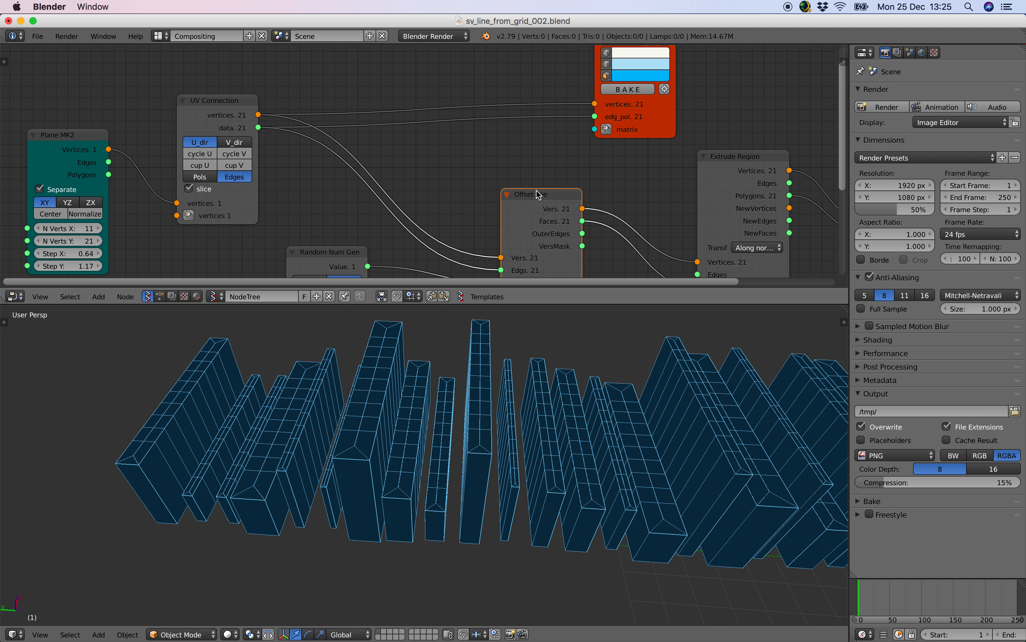
middle_click_drag(537, 191, 537, 173)
left_click_drag(658, 107, 684, 96)
left_click_drag(745, 141, 771, 158)
middle_click_drag(771, 158, 762, 123)
left_click_drag(521, 146, 587, 159)
Insert a Randomize input vectors node between UV Connection's vertices output and Offset line's Vers input
key("alt+space")
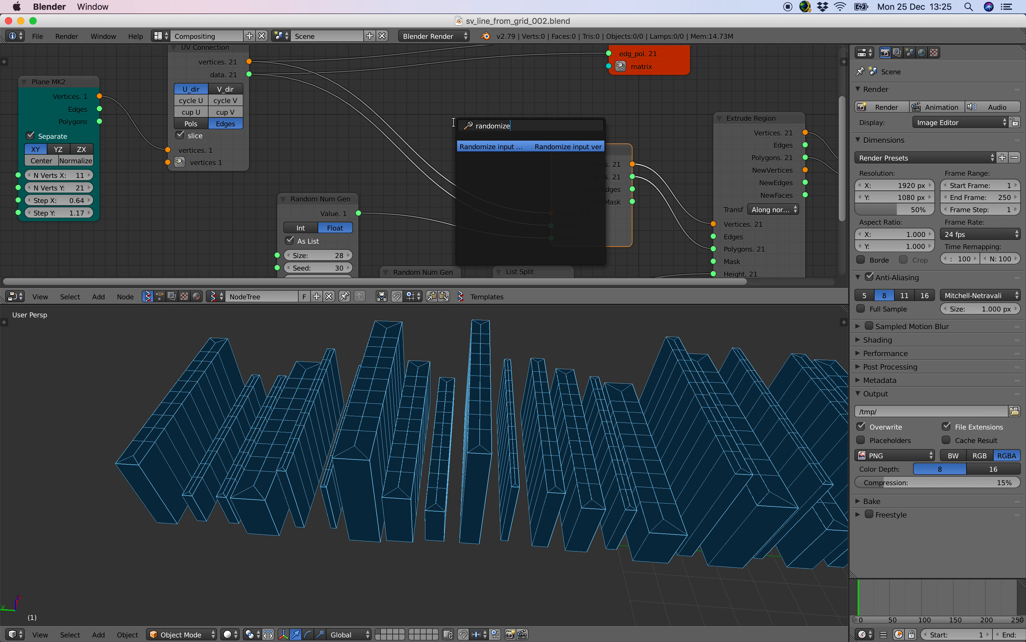
key("Return")
left_click_drag(484, 130, 472, 107)
Set the Randomize node's X amplitude to 0.18, Y amplitude to 0.12 and Seed to 20, trying Z amplitude 0.48 before returning it to 0
mouse_move(481, 145)
left_mouse_down()
mouse_move(501, 145)
mouse_move(492, 157)
mouse_move(500, 157)
mouse_move(492, 182)
mouse_move(500, 182)
left_mouse_up()
middle_click_drag(564, 398, 563, 431)
left_click_drag(485, 126, 506, 132)
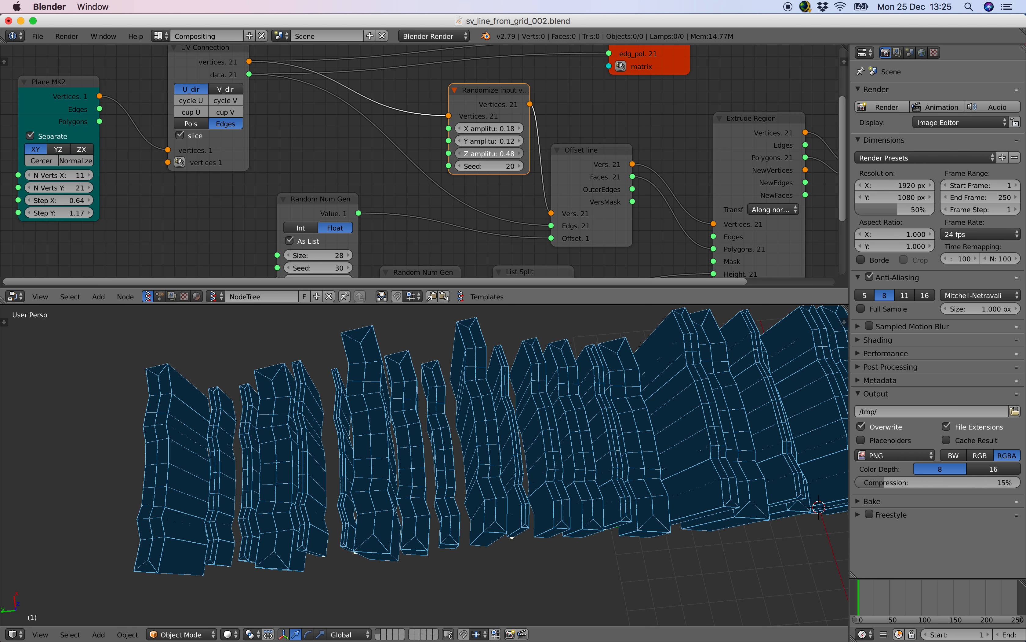
middle_click_drag(495, 454, 493, 365)
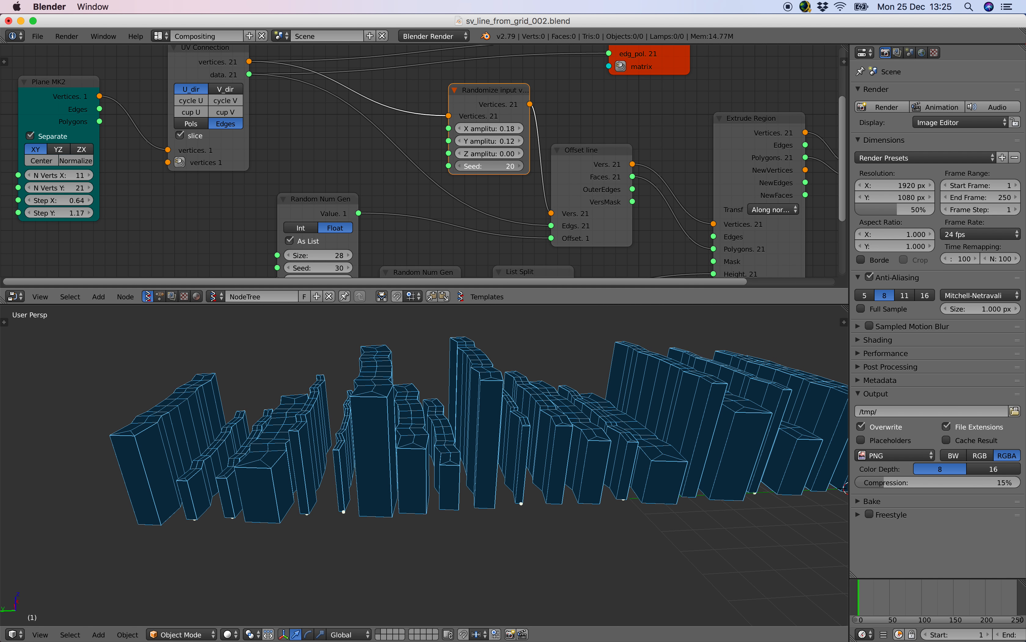
Set the Randomize node's Seed to 150 and its Y amplitude to 0.18
left_click_drag(496, 166, 509, 166)
middle_click_drag(538, 352, 559, 390)
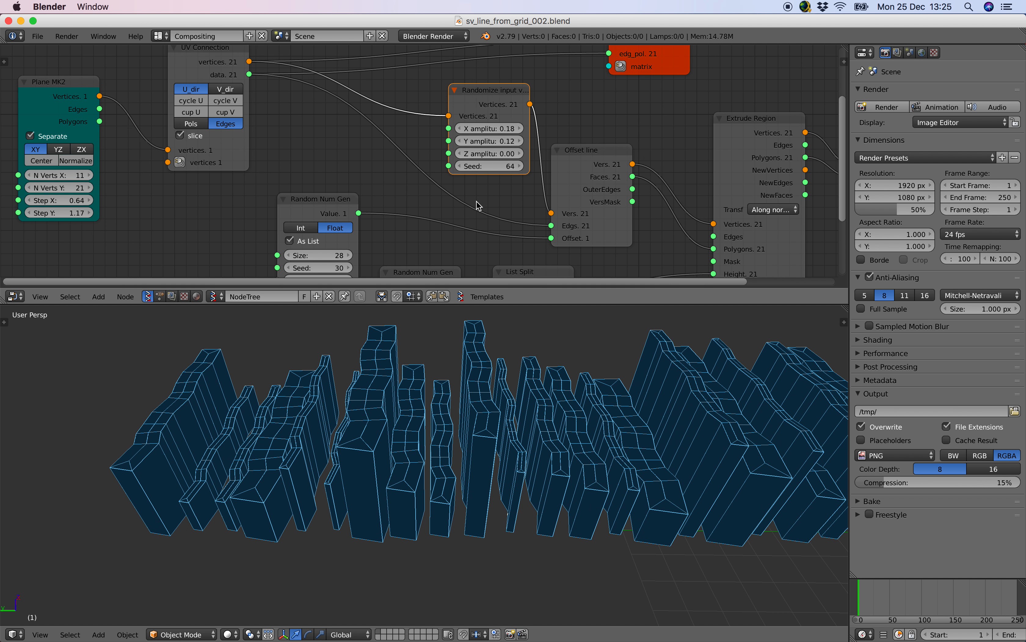
scroll(478, 205, "down", 2)
left_click_drag(494, 198, 481, 223)
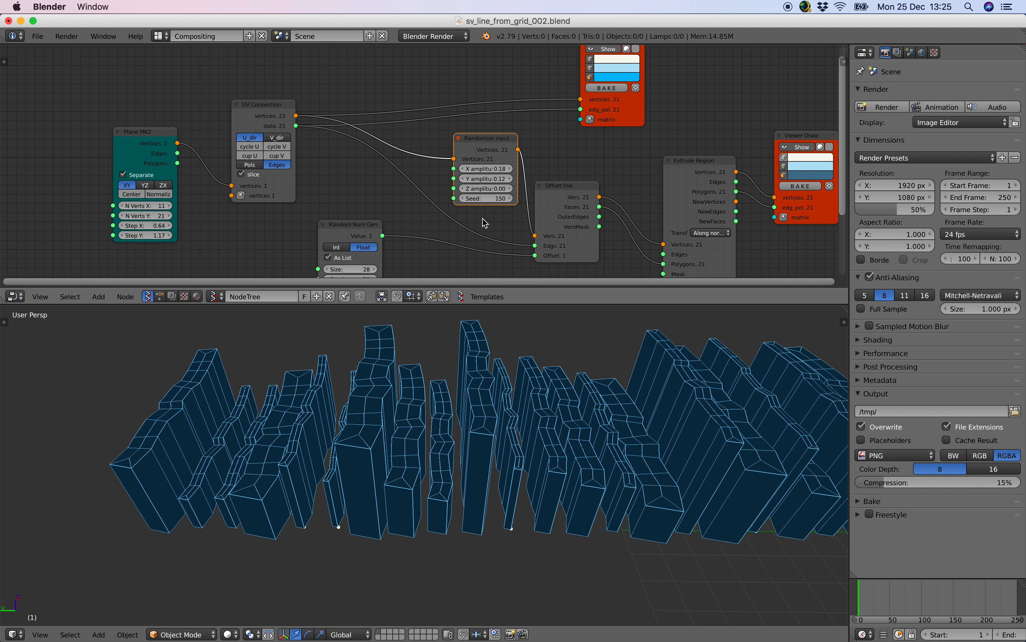
left_click_drag(488, 179, 492, 179)
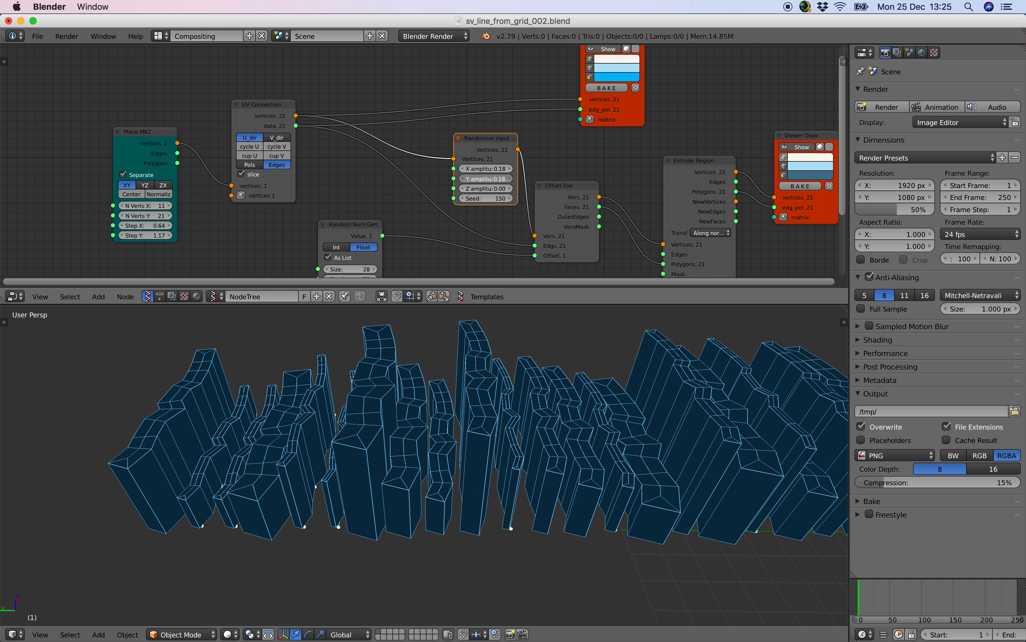
Add a Range Int node with start 21 and connect its Range output to the Randomize node's Seed input
scroll(459, 191, "down", 3)
scroll(204, 134, "up", 5)
scroll(209, 124, "down", 3)
middle_click_drag(164, 98, 217, 129)
key("shift+a")
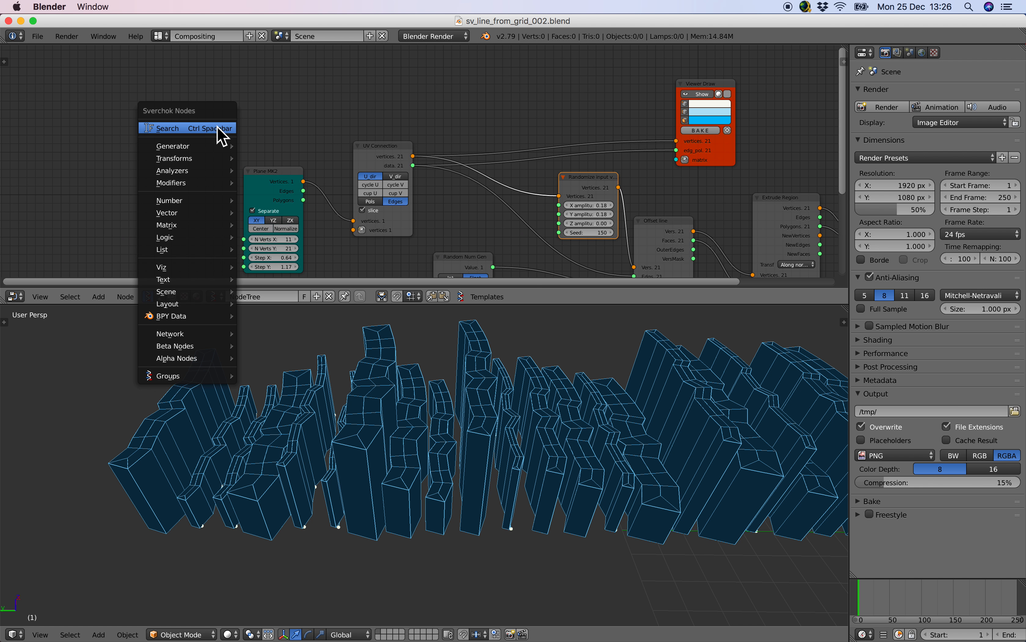
left_click(218, 128)
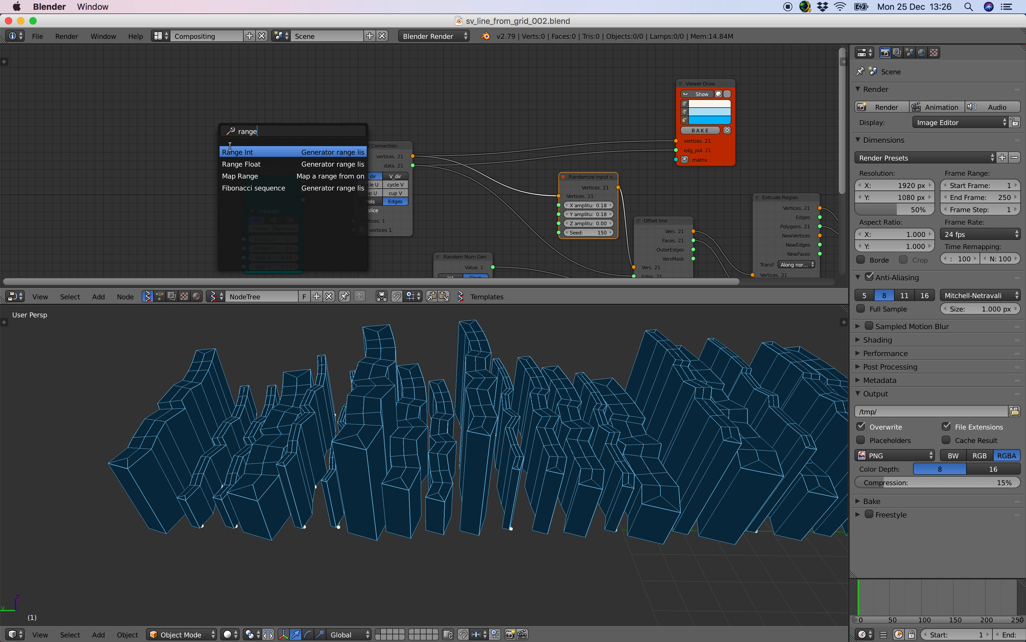
left_click(230, 149)
left_click(184, 112)
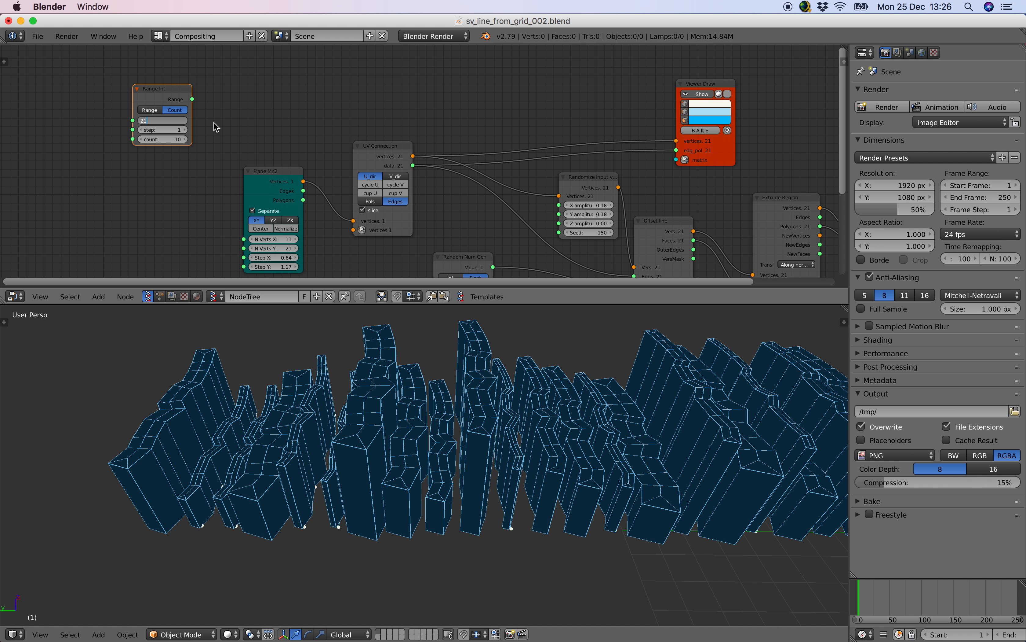
left_click_drag(192, 99, 195, 106)
left_click_drag(560, 232, 559, 233)
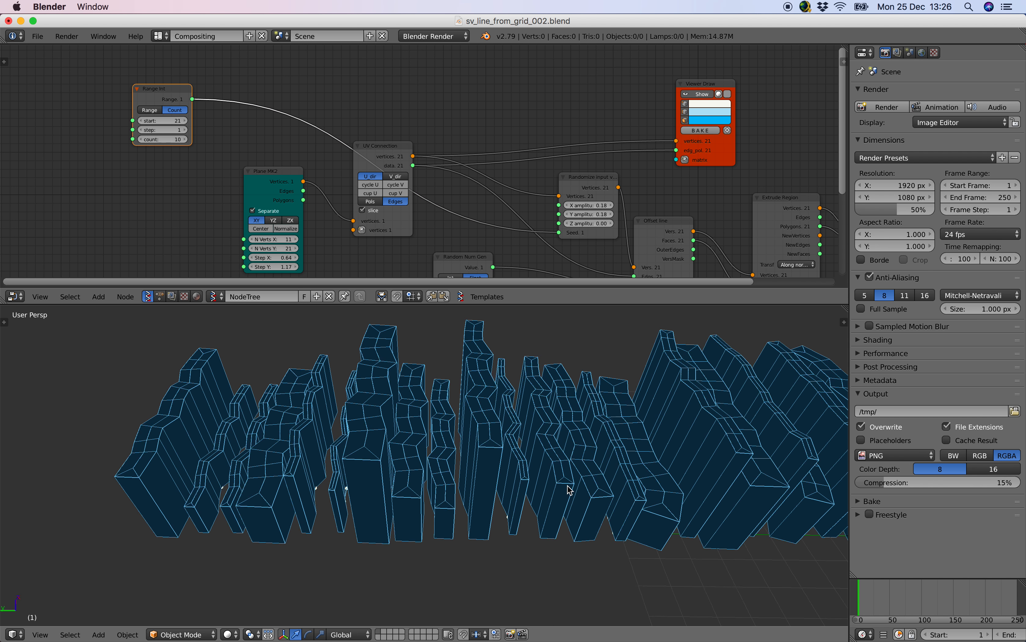
Set the Range Int node's count to 21 and its start to 117
middle_click_drag(469, 447, 445, 437)
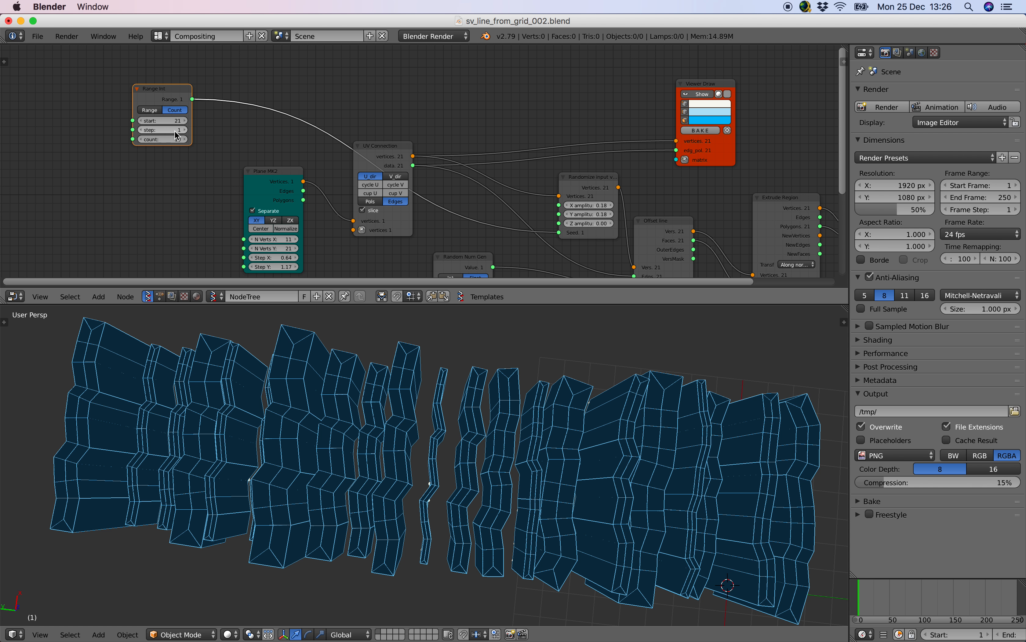
left_click_drag(158, 120, 186, 121)
type("21")
key("Return")
middle_click_drag(511, 425, 594, 447)
scroll(399, 201, "up", 1)
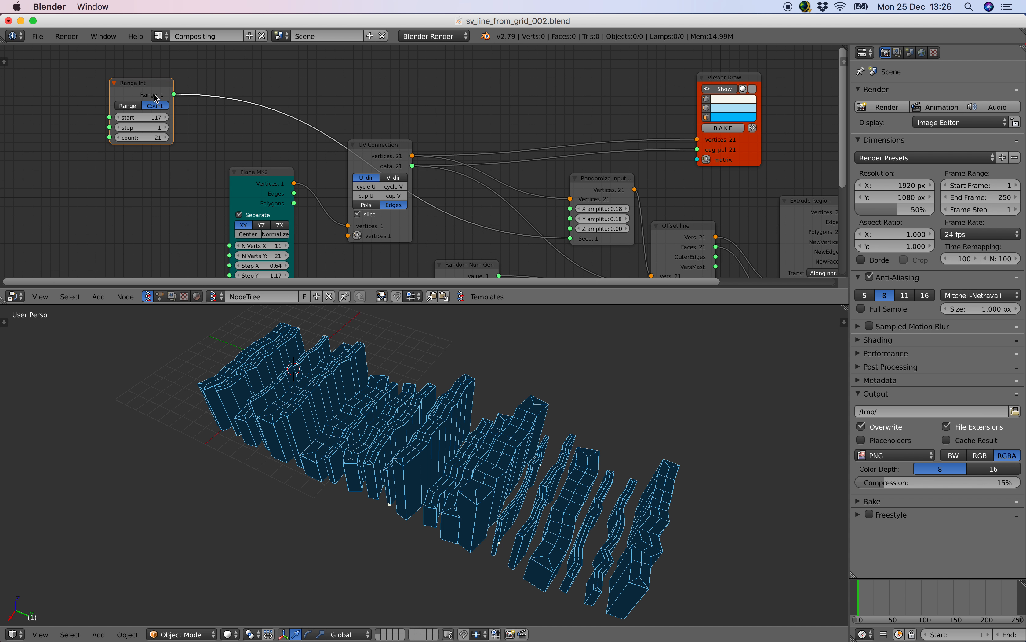
Delete the Range Int and Randomize nodes and reconnect UV Connection's vertices output to Offset line's Vers input
key("x")
middle_click_drag(589, 218, 470, 189)
key("x")
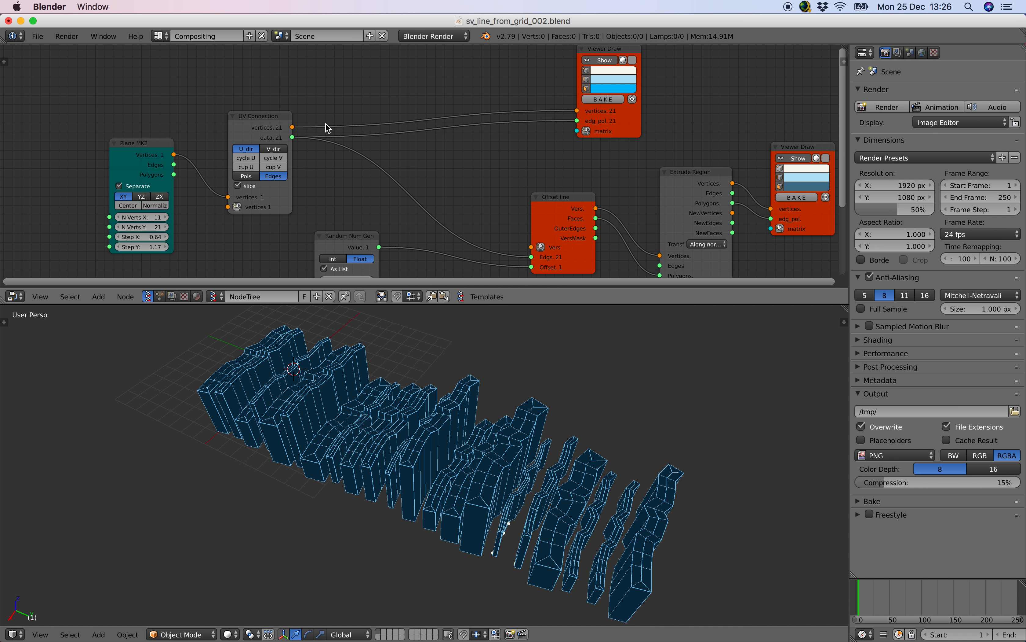
left_click_drag(532, 248, 532, 248)
Space the Extrude Region and both Viewer Draw nodes farther out and shift the UV Connection node slightly down
middle_click_drag(530, 244, 484, 222)
middle_click_drag(513, 407, 506, 369)
scroll(492, 200, "down", 1)
middle_click_drag(485, 204, 346, 191)
left_click_drag(475, 163, 483, 166)
left_click_drag(633, 187, 654, 188)
middle_click_drag(446, 113, 479, 173)
left_click_drag(464, 155, 547, 155)
middle_click_drag(311, 145, 417, 136)
left_click_drag(249, 146, 250, 158)
middle_click_drag(261, 160, 285, 131)
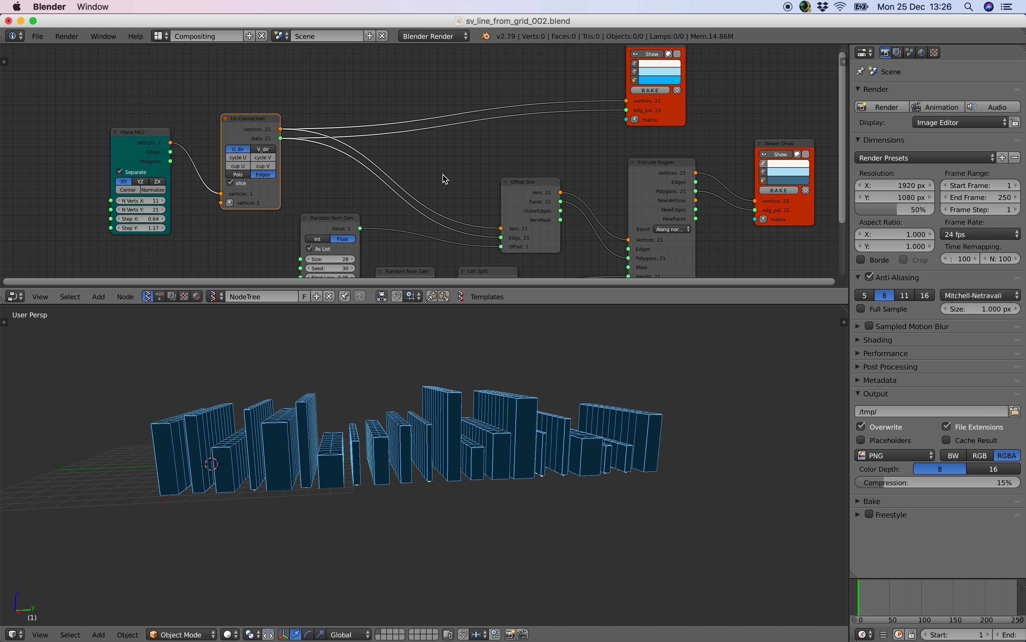
Enlarge the node editor by lowering its border with the 3D view, and reposition the Offset line node
middle_click_drag(443, 176, 426, 164)
left_click_drag(458, 305, 451, 382)
scroll(476, 215, "down", 1)
middle_click_drag(476, 215, 449, 197)
scroll(451, 197, "up", 2)
left_click_drag(465, 191, 457, 177)
middle_click_drag(458, 197, 405, 170)
middle_click_drag(516, 459, 488, 458)
scroll(483, 458, "up", 2)
middle_click_drag(497, 243, 442, 229)
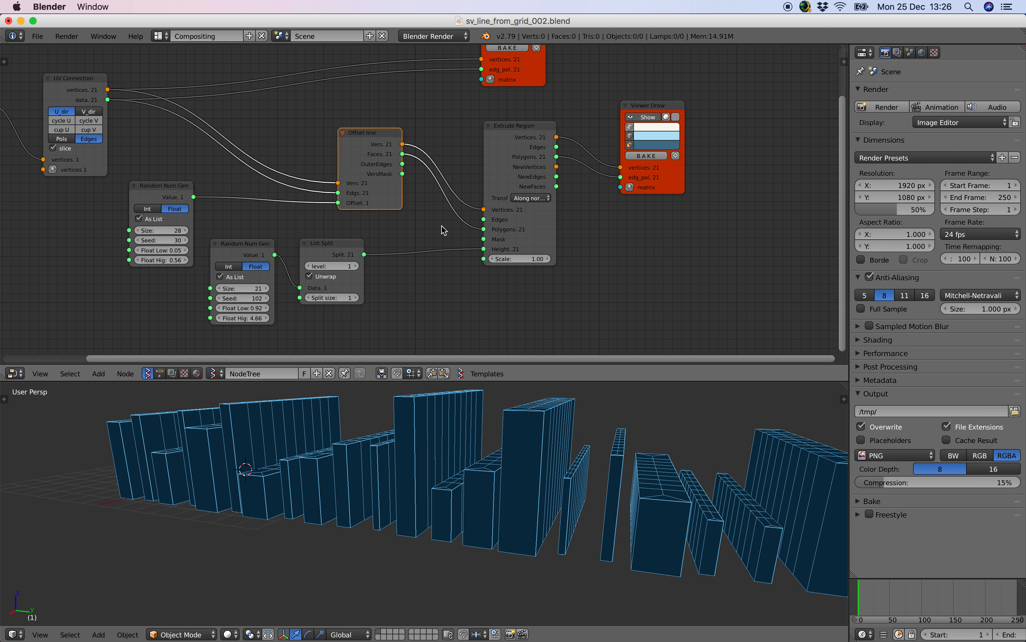
Move and widen the Extrude Region node, and shift its connected Viewer Draw node slightly away from it
left_click_drag(522, 135, 509, 128)
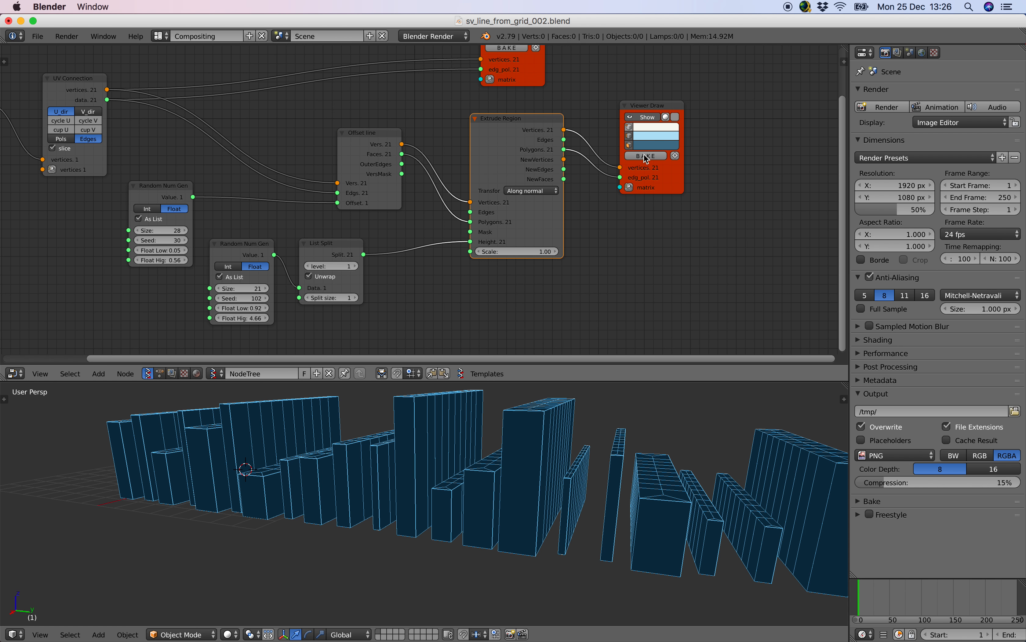
left_click_drag(644, 155, 656, 168)
mouse_move(598, 446)
middle_mouse_down()
mouse_move(547, 463)
mouse_move(562, 470)
mouse_move(524, 453)
mouse_move(662, 462)
mouse_move(467, 463)
middle_mouse_up()
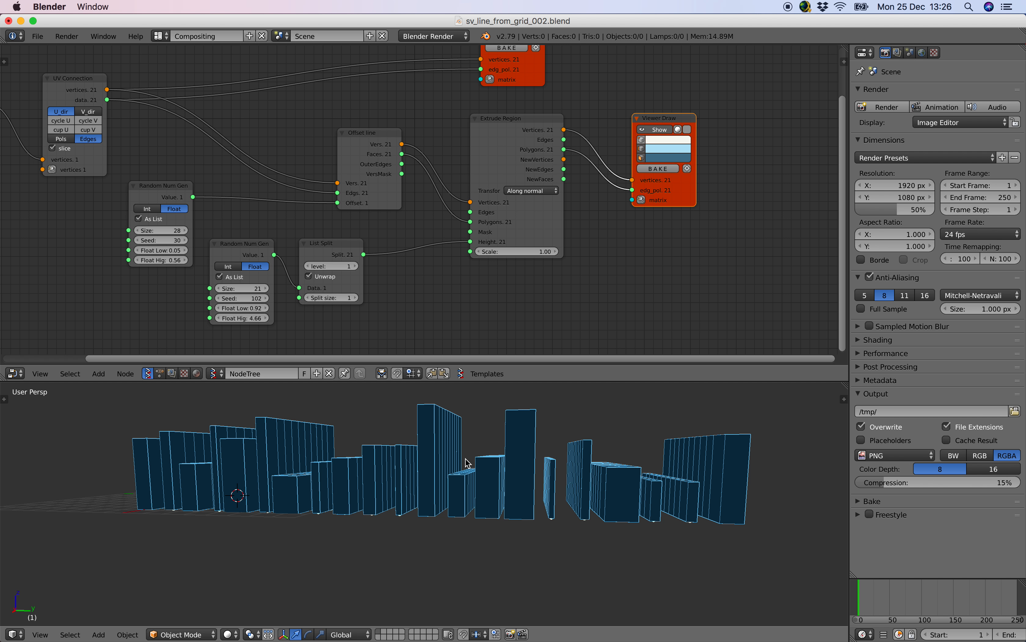
middle_click_drag(467, 463, 479, 493)
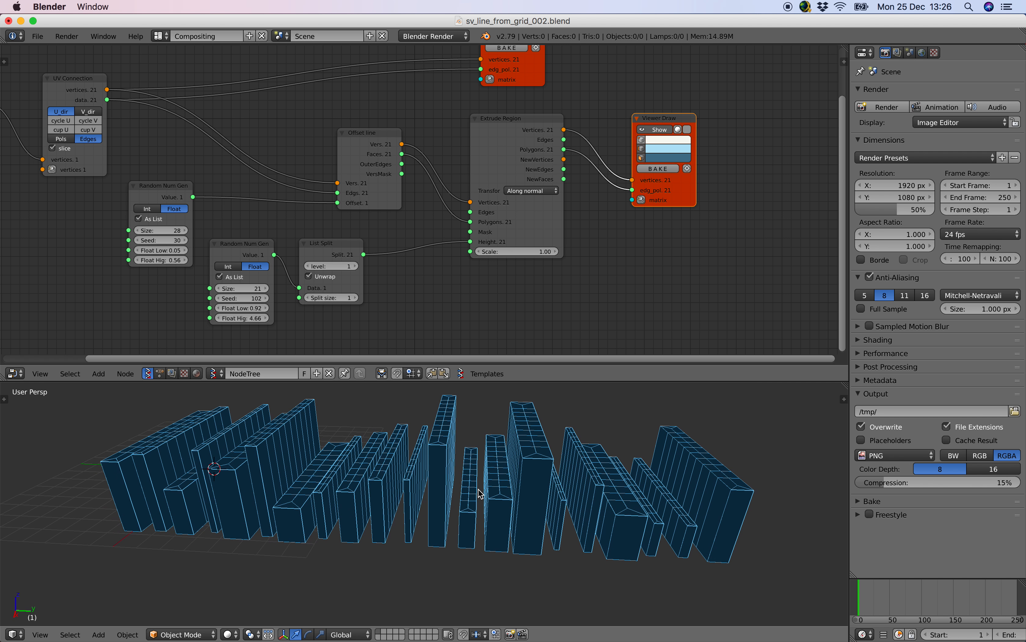